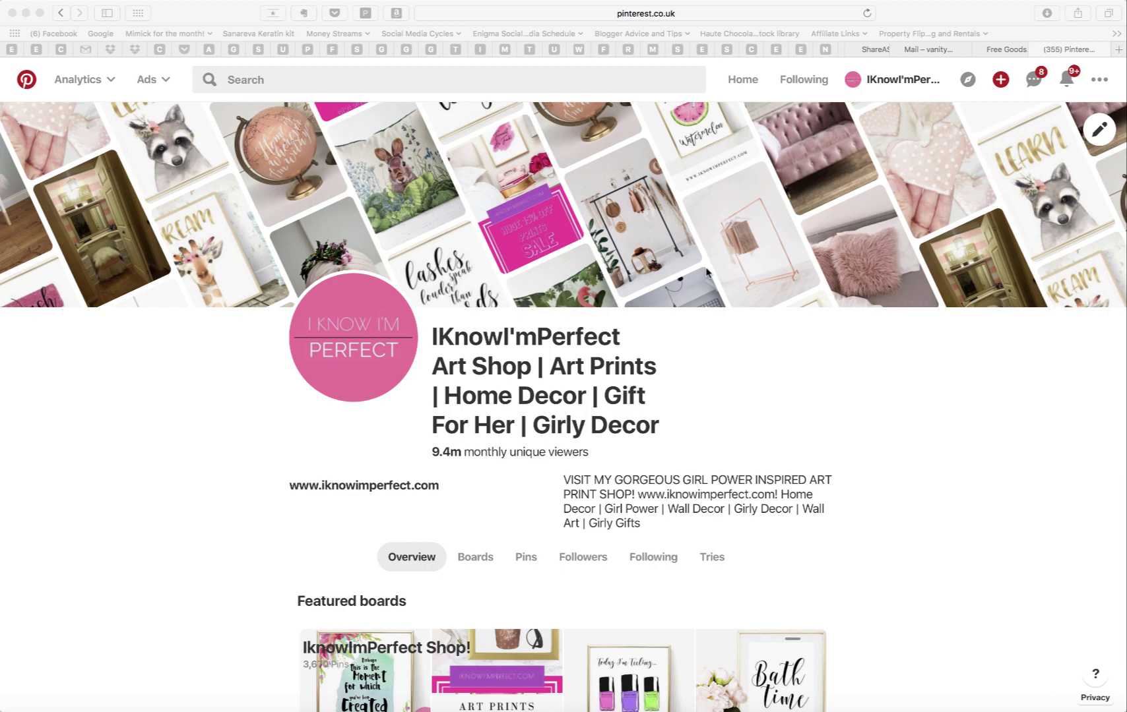
# Step: Look through the IKnowI'mPerfect profile overview, including its description, featured boards and latest pins
pyautogui.scroll(-5, 769, 333)
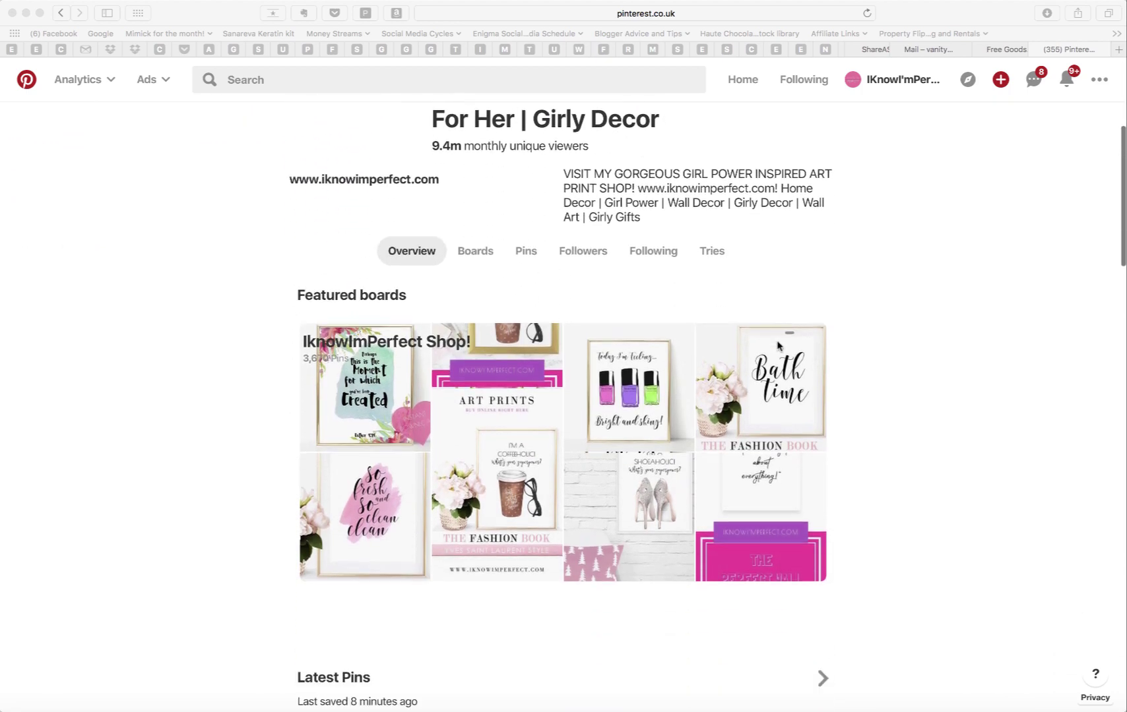
pyautogui.scroll(5, 777, 345)
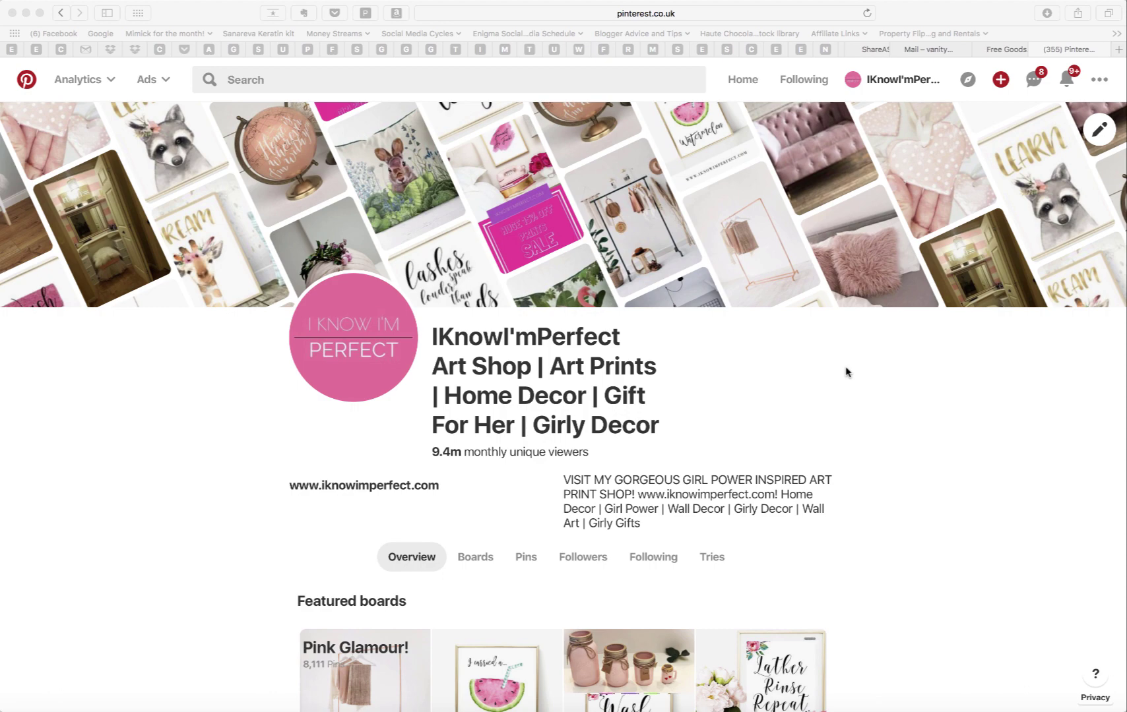
pyautogui.scroll(-10, 846, 372)
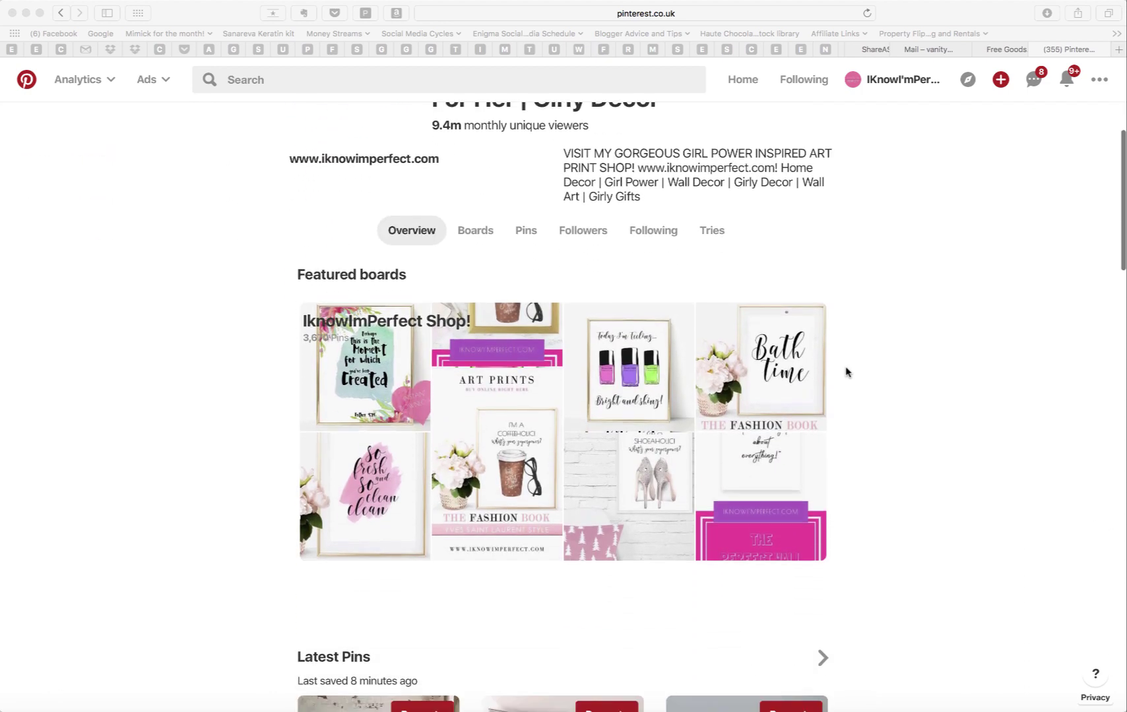
pyautogui.scroll(-5, 846, 373)
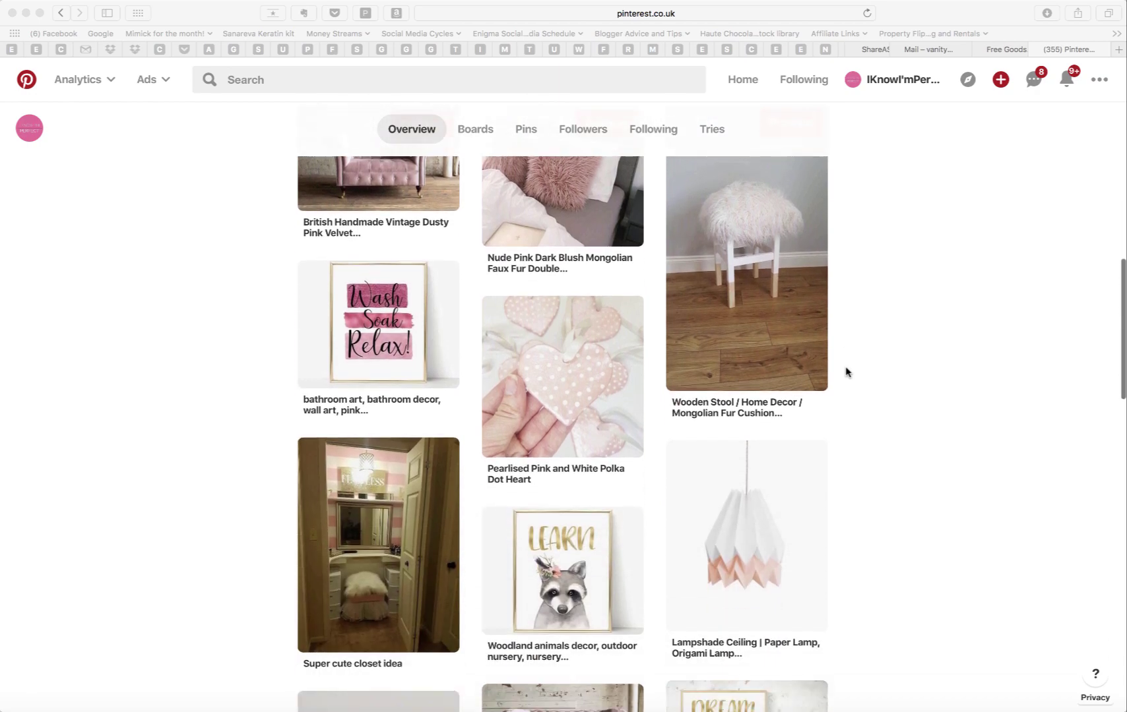
pyautogui.scroll(15, 846, 373)
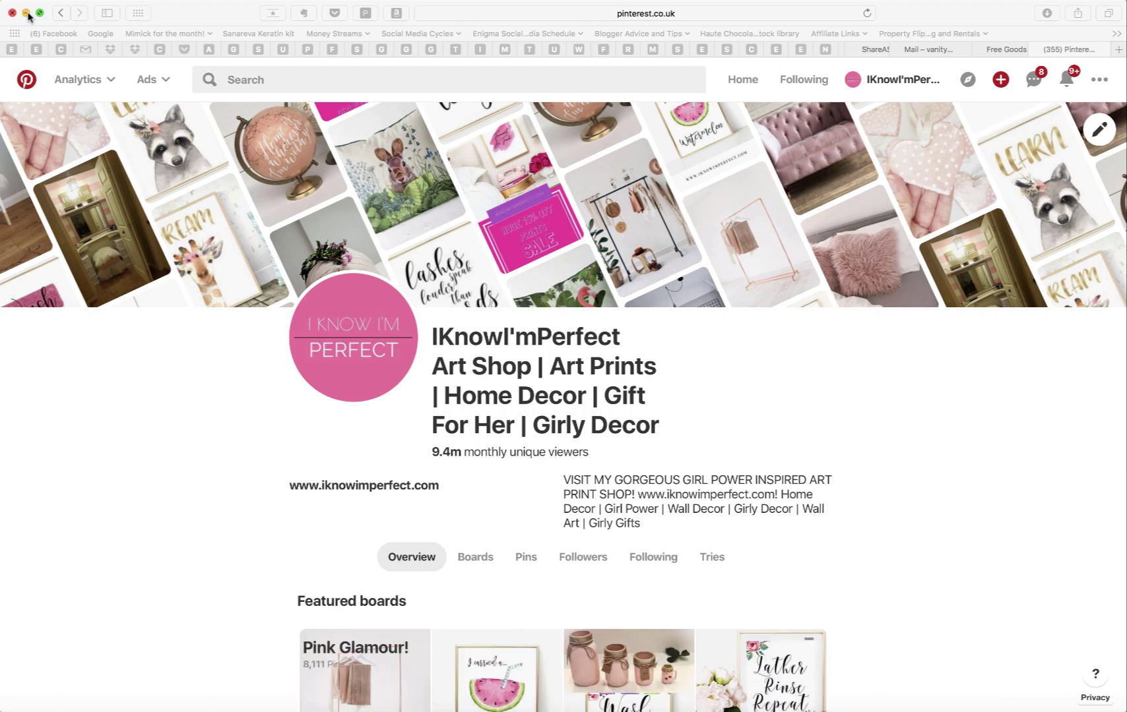
# Step: Switch to Chrome to view the other Pinterest account's boards, and return to the IKnowI'mPerfect profile in Safari
pyautogui.click(26, 13)
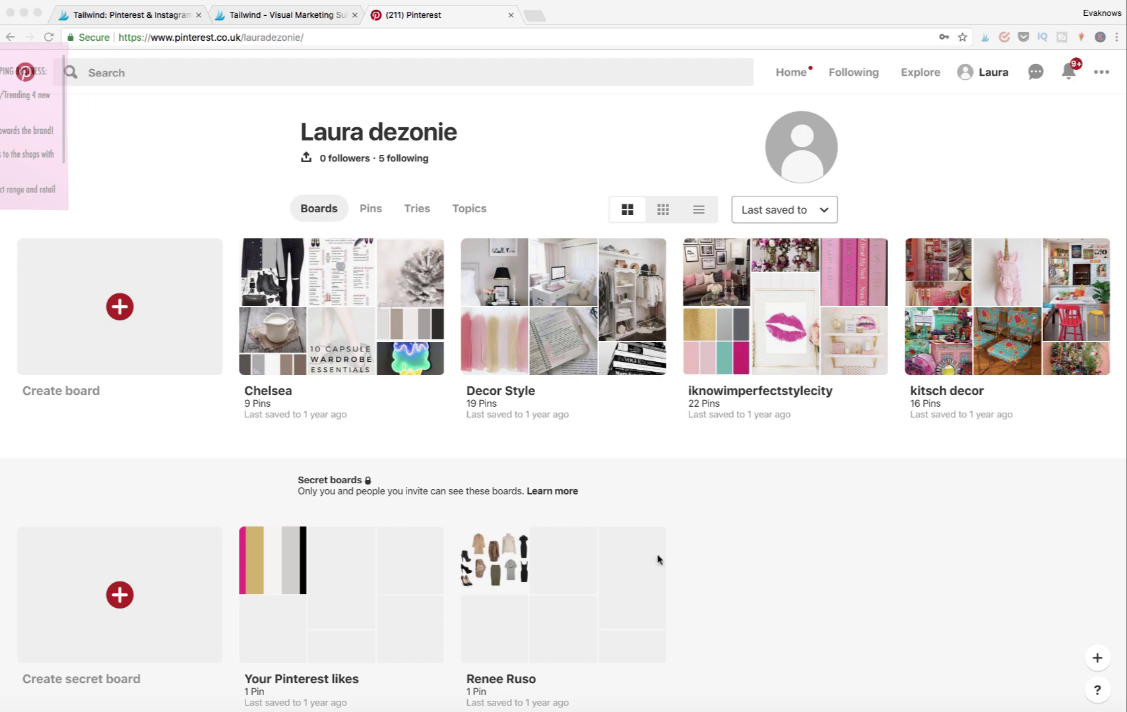
pyautogui.scroll(-1, 768, 441)
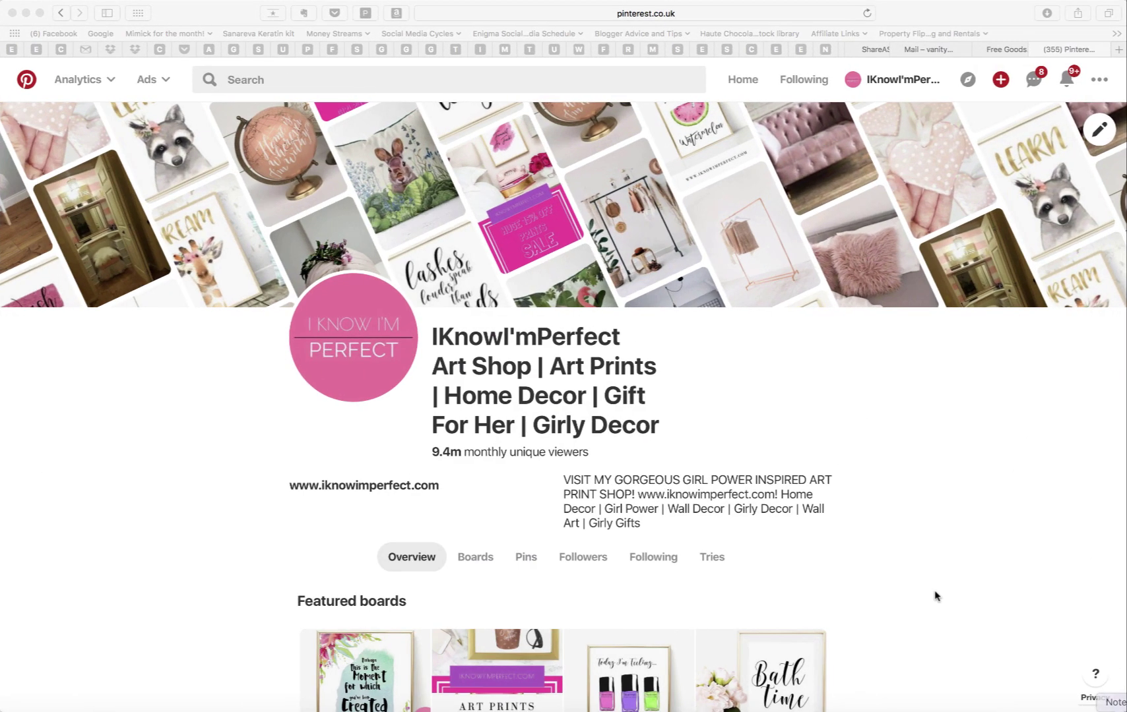
pyautogui.click(890, 566)
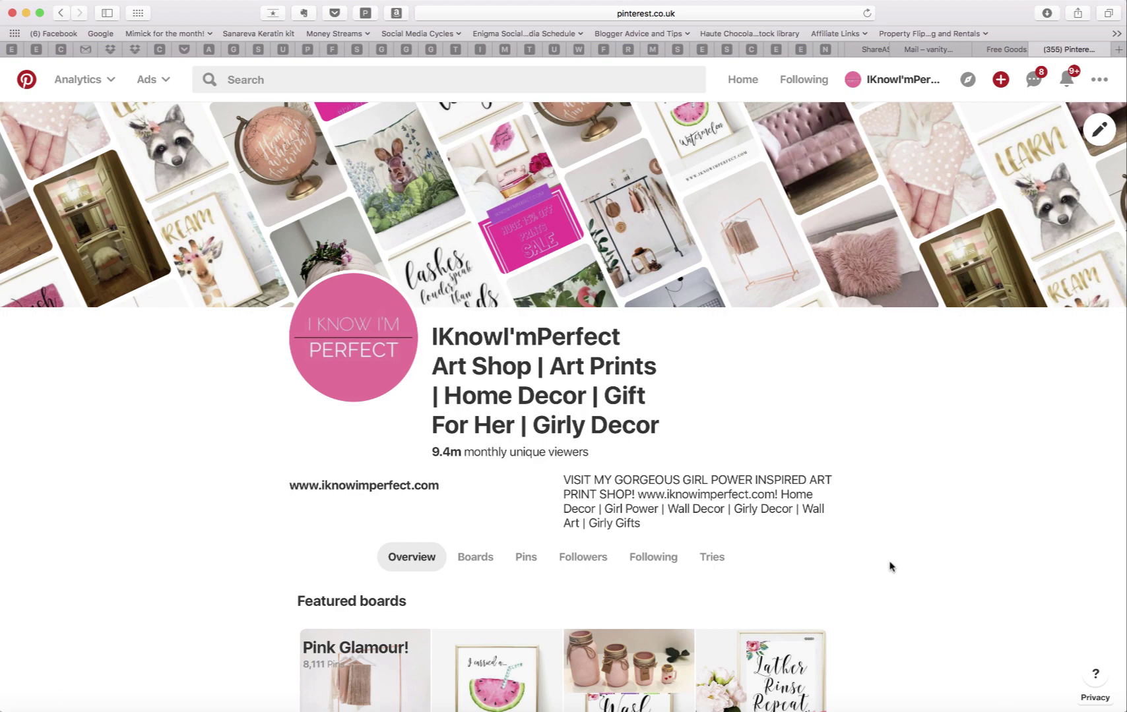
pyautogui.scroll(-9, 890, 566)
pyautogui.scroll(9, 890, 566)
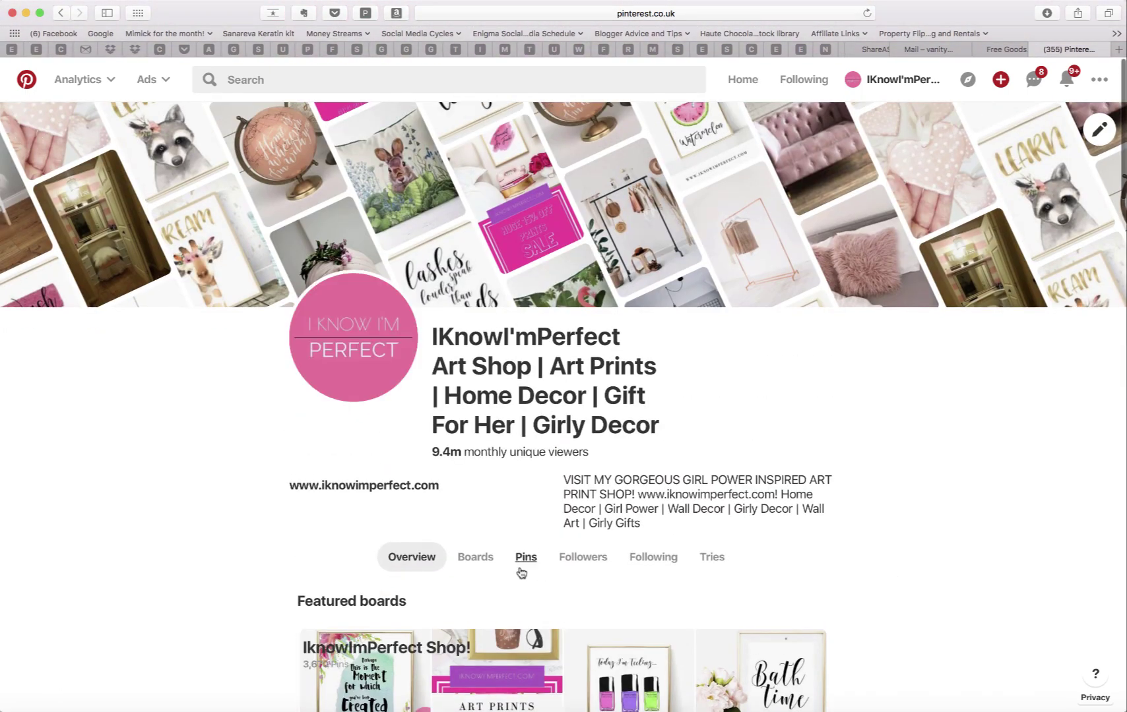
pyautogui.click(476, 557)
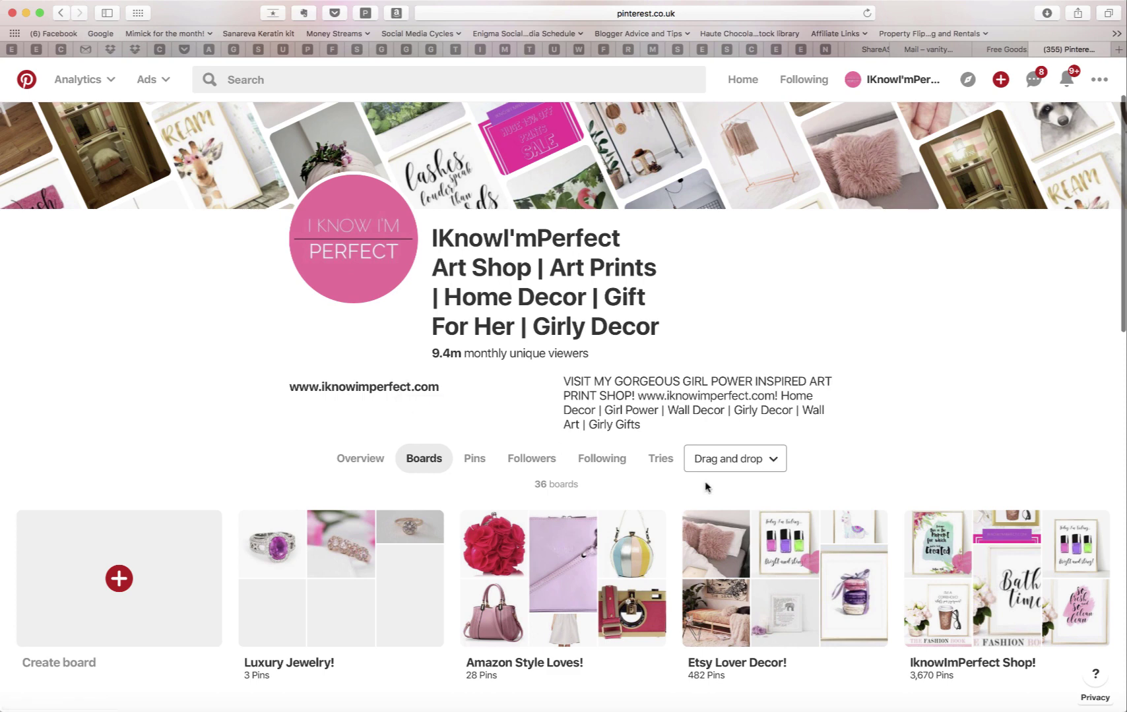
pyautogui.scroll(-1, 705, 437)
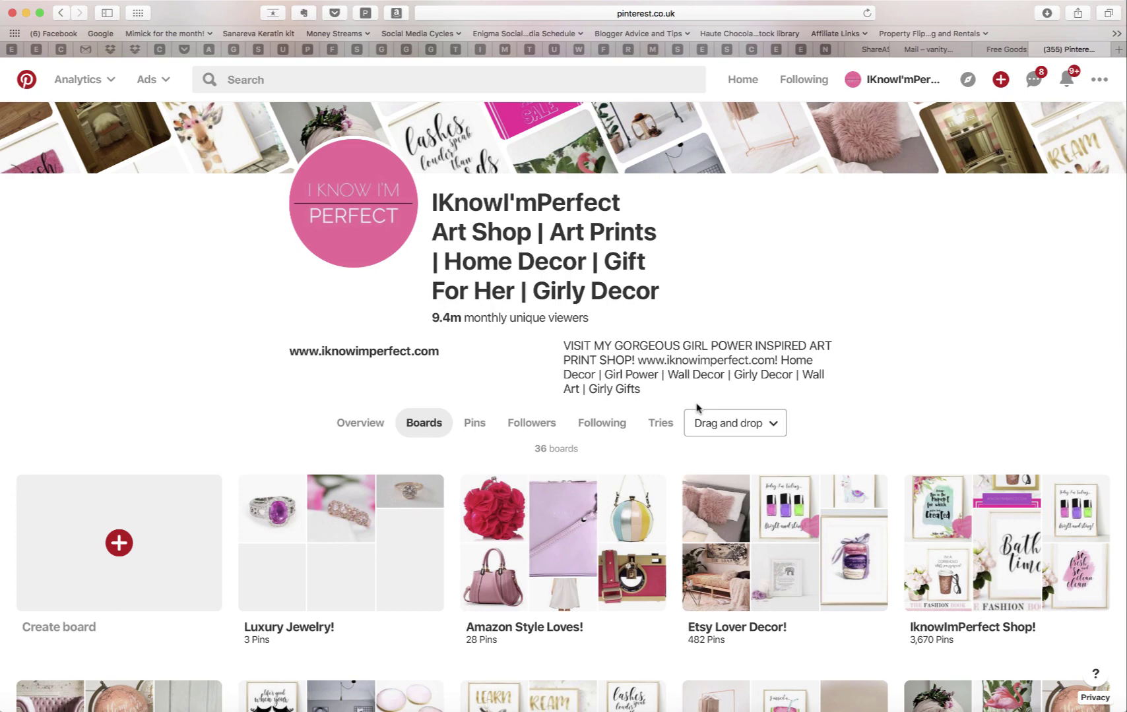
pyautogui.scroll(-5, 697, 408)
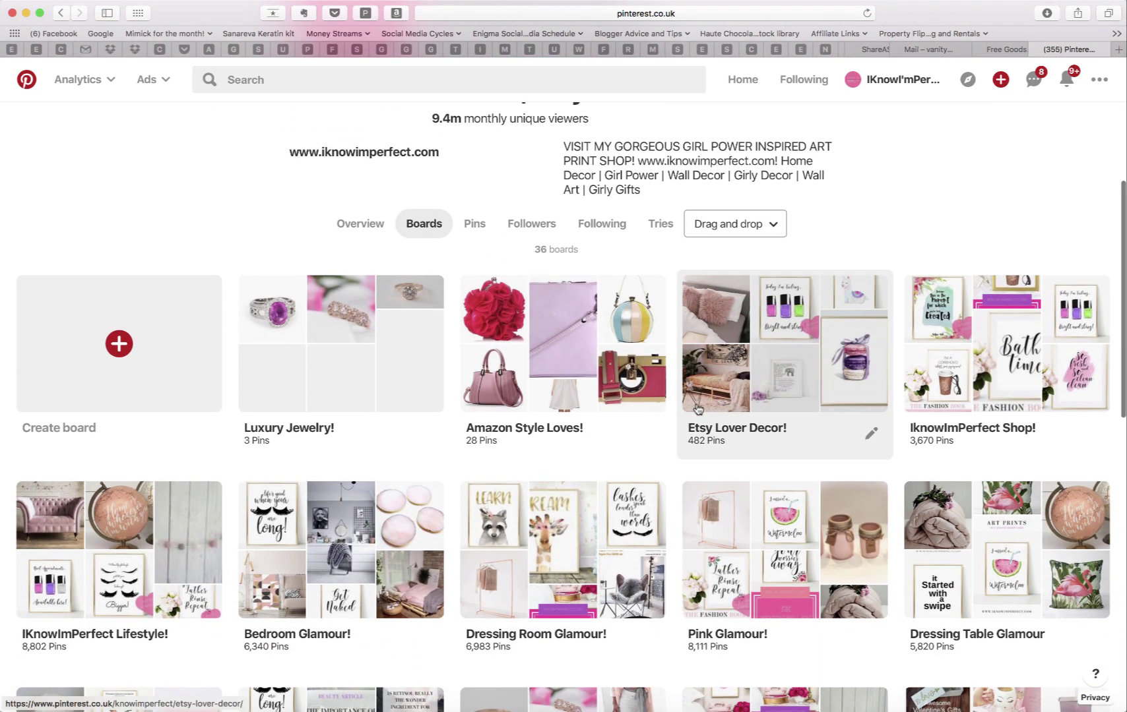
pyautogui.scroll(-6, 593, 538)
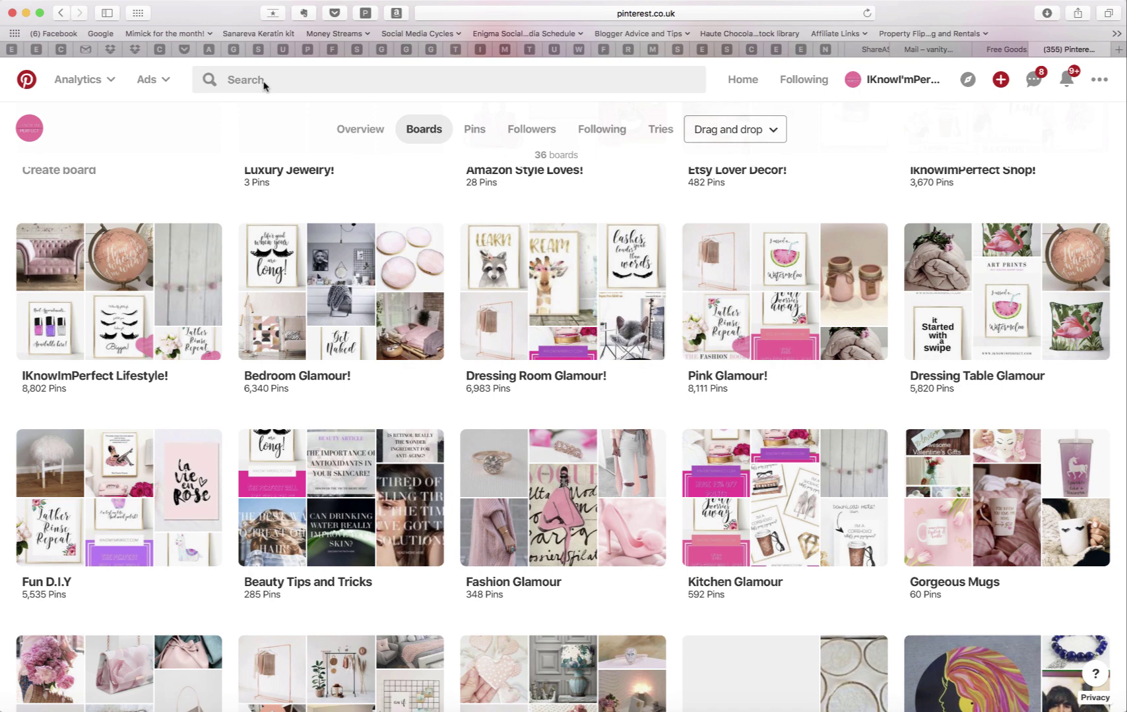
pyautogui.scroll(1, 321, 325)
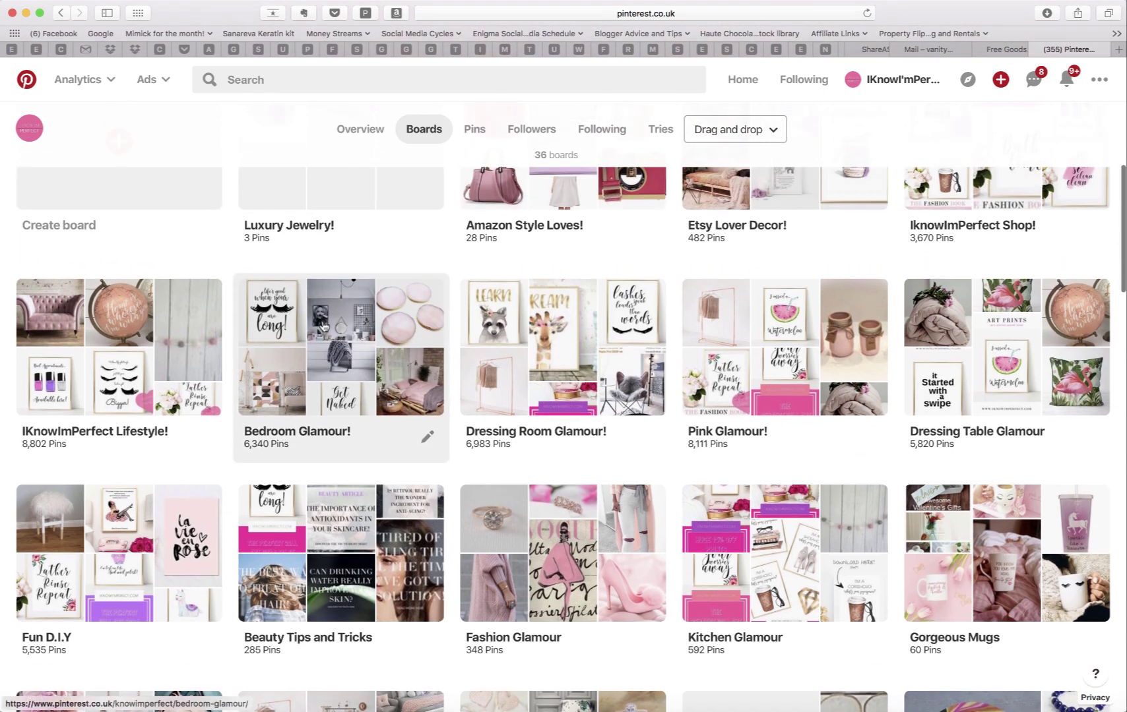
pyautogui.scroll(3, 322, 326)
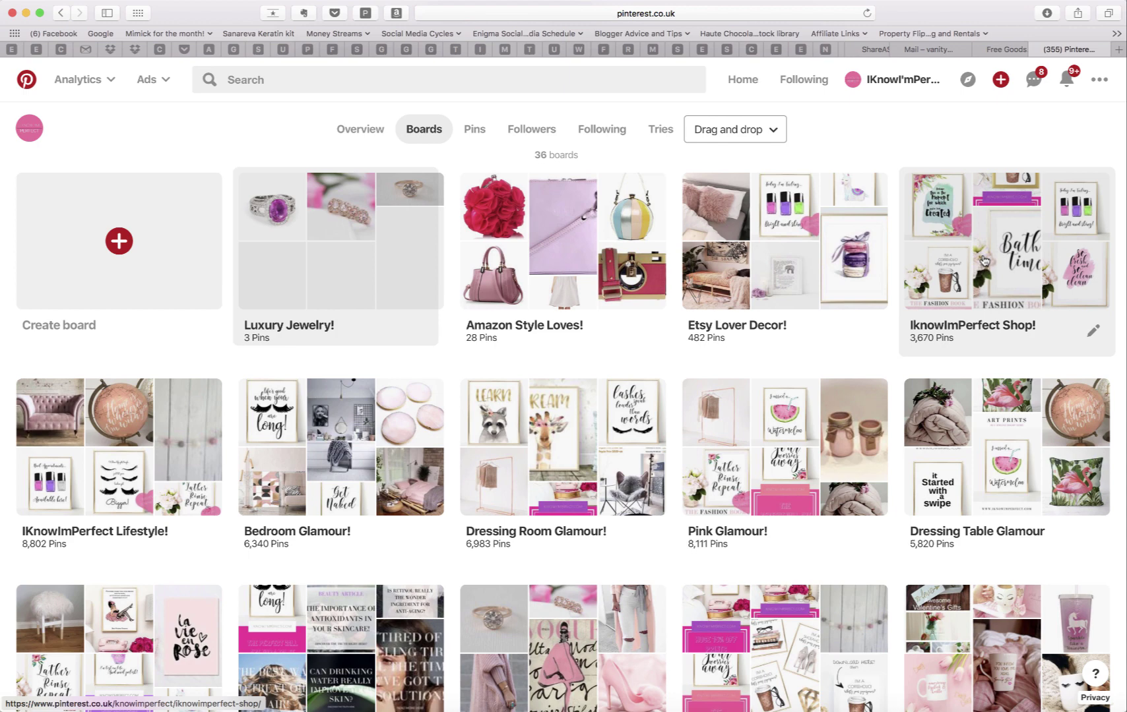
pyautogui.scroll(-3, 993, 396)
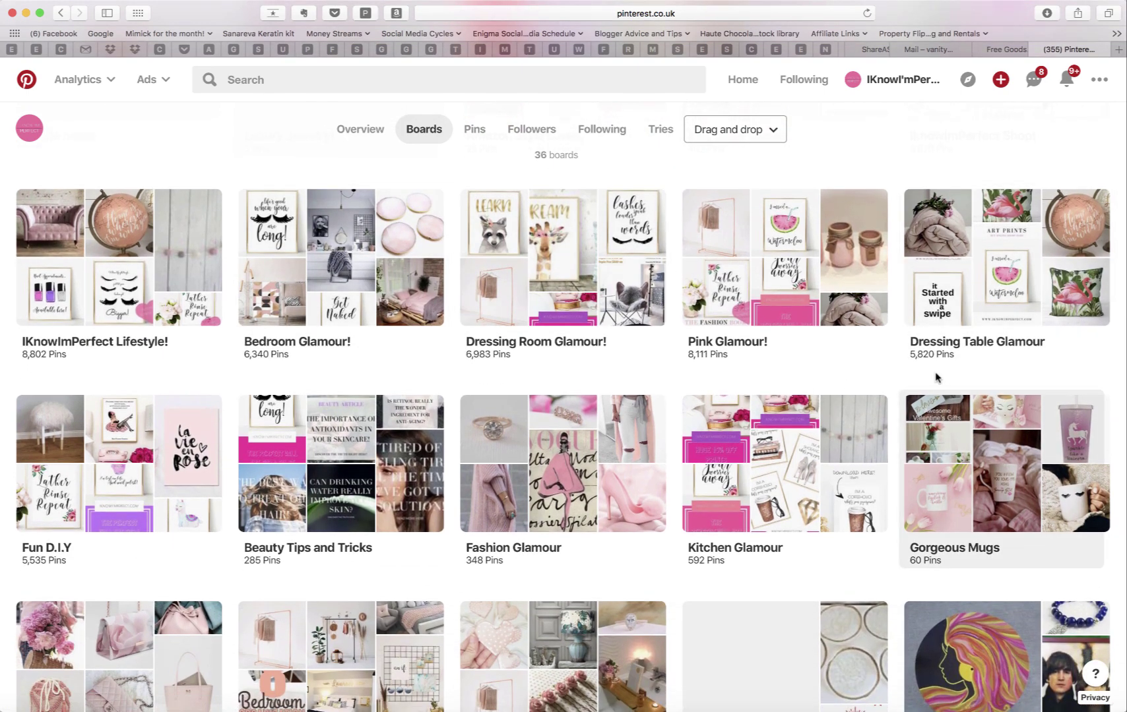
pyautogui.scroll(-2, 915, 372)
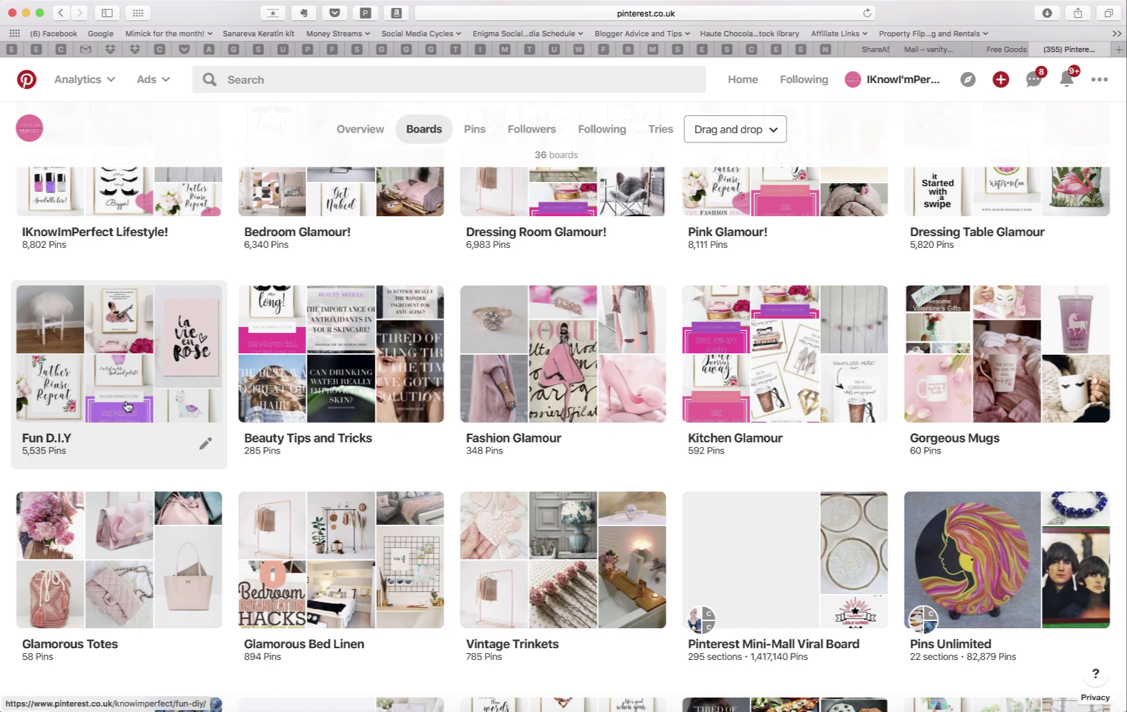
pyautogui.scroll(-1, 127, 406)
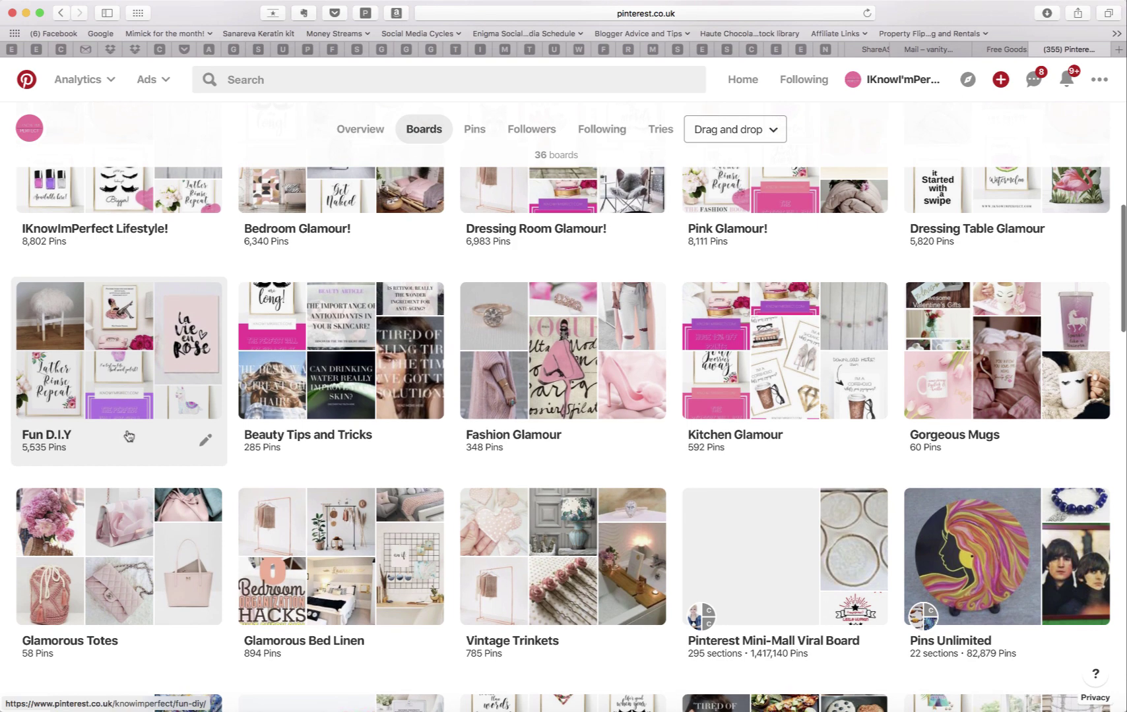
# Step: Search Pinterest for "art prints" to look up related keyword suggestions
pyautogui.click(285, 86)
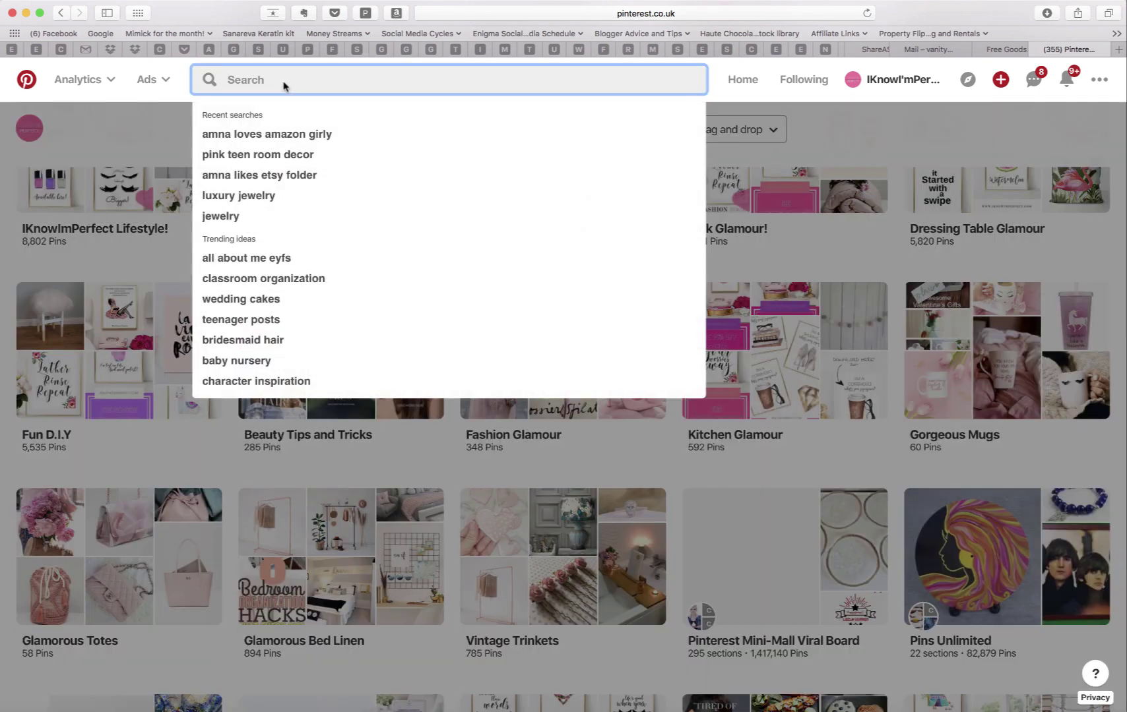
pyautogui.write('art pri')
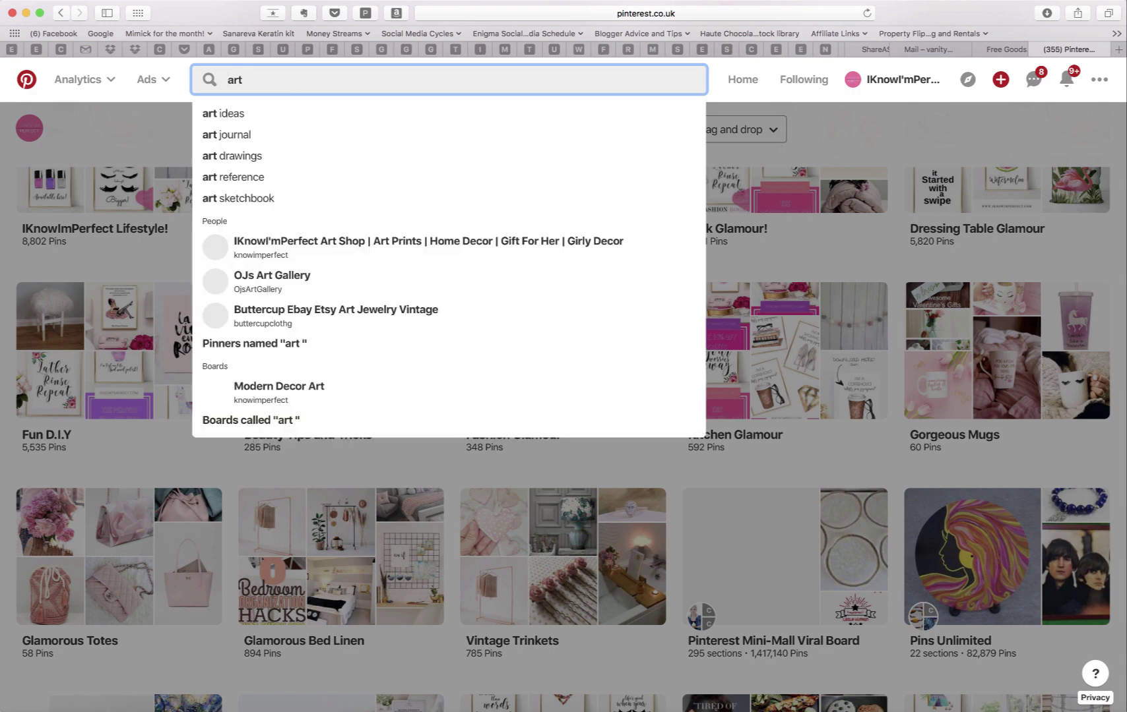
pyautogui.write('nts')
pyautogui.press('Return')
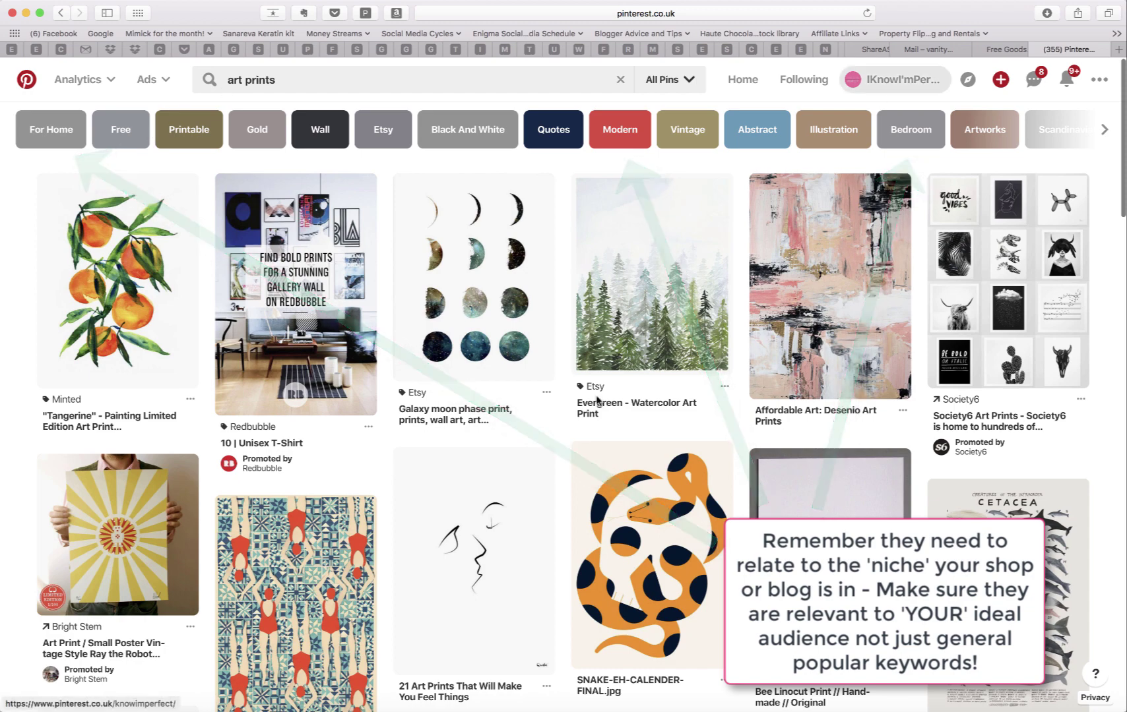
# Step: Return to the IKnowI'mPerfect profile and review the niche keywords used in its board names
pyautogui.click(894, 79)
pyautogui.scroll(-1, 528, 482)
pyautogui.click(475, 417)
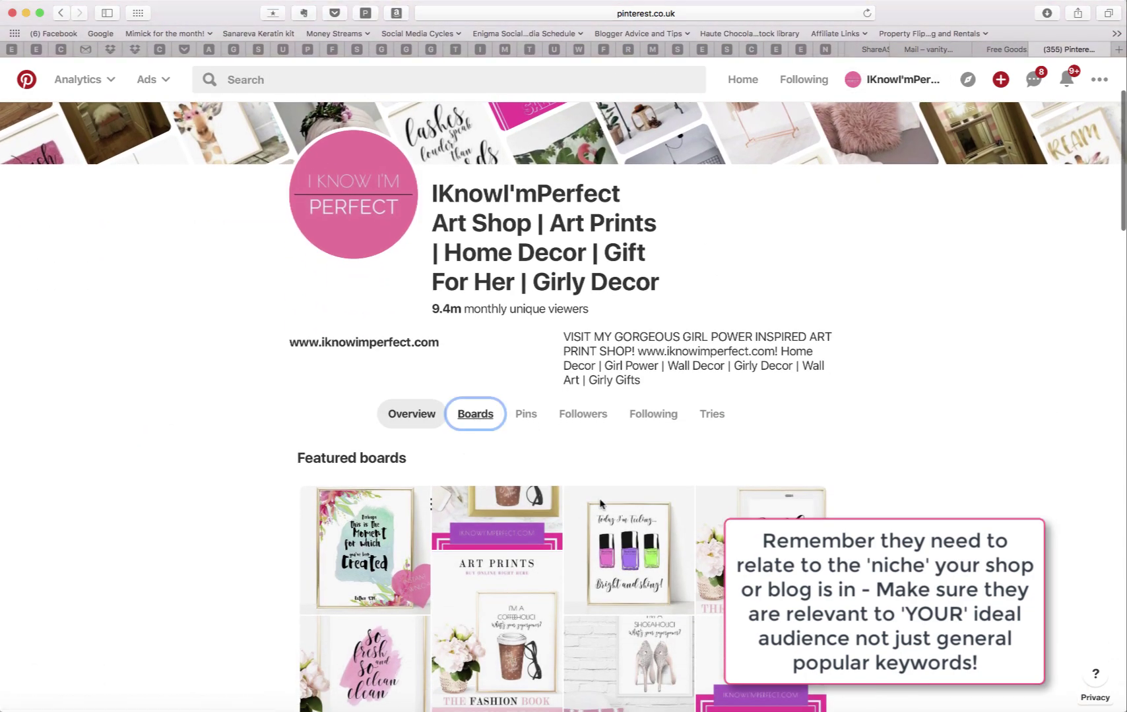
pyautogui.scroll(-5, 601, 500)
pyautogui.scroll(-2, 601, 499)
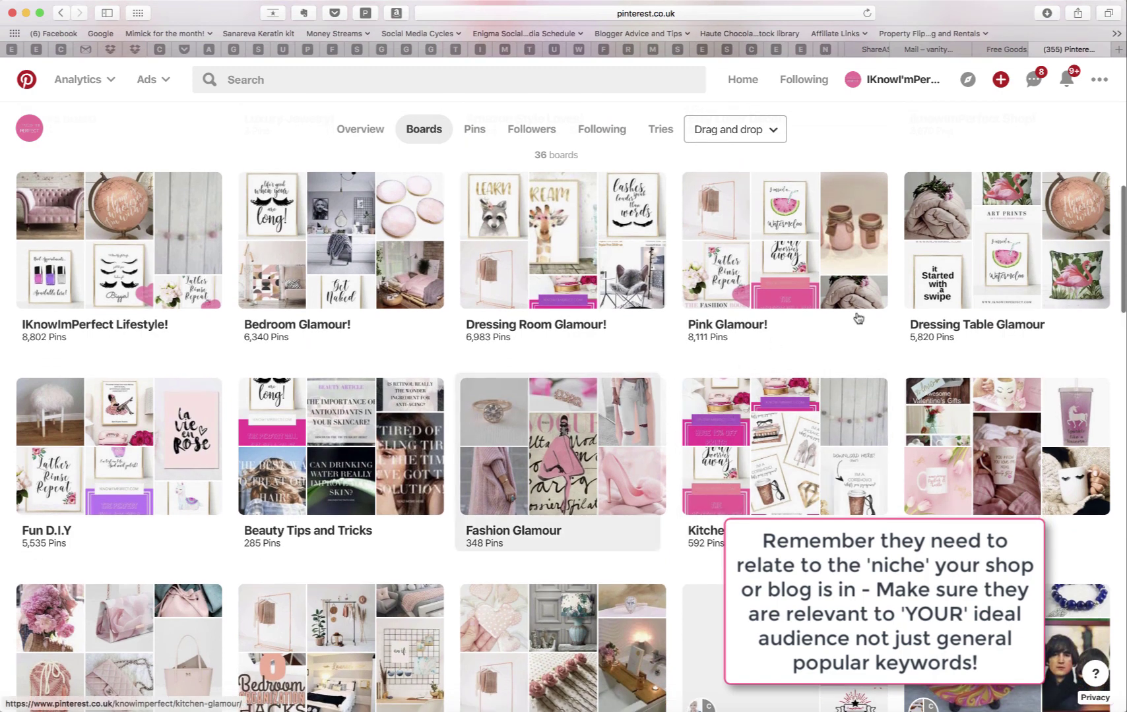
pyautogui.scroll(-2, 858, 449)
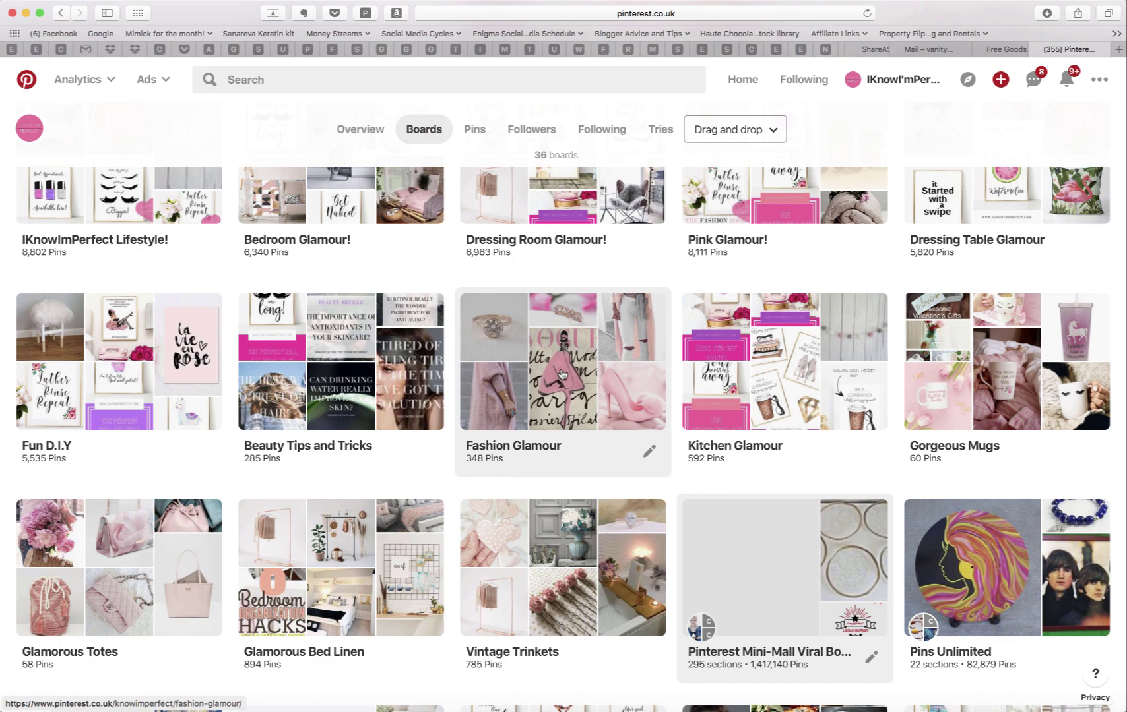
pyautogui.scroll(3, 561, 374)
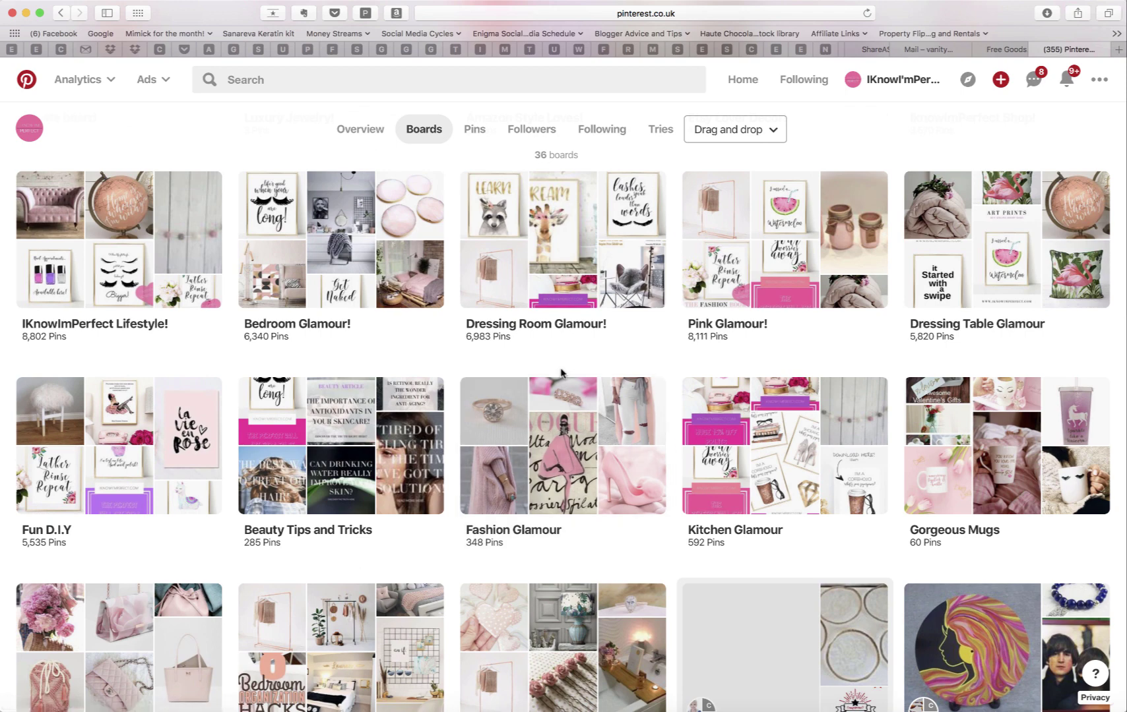
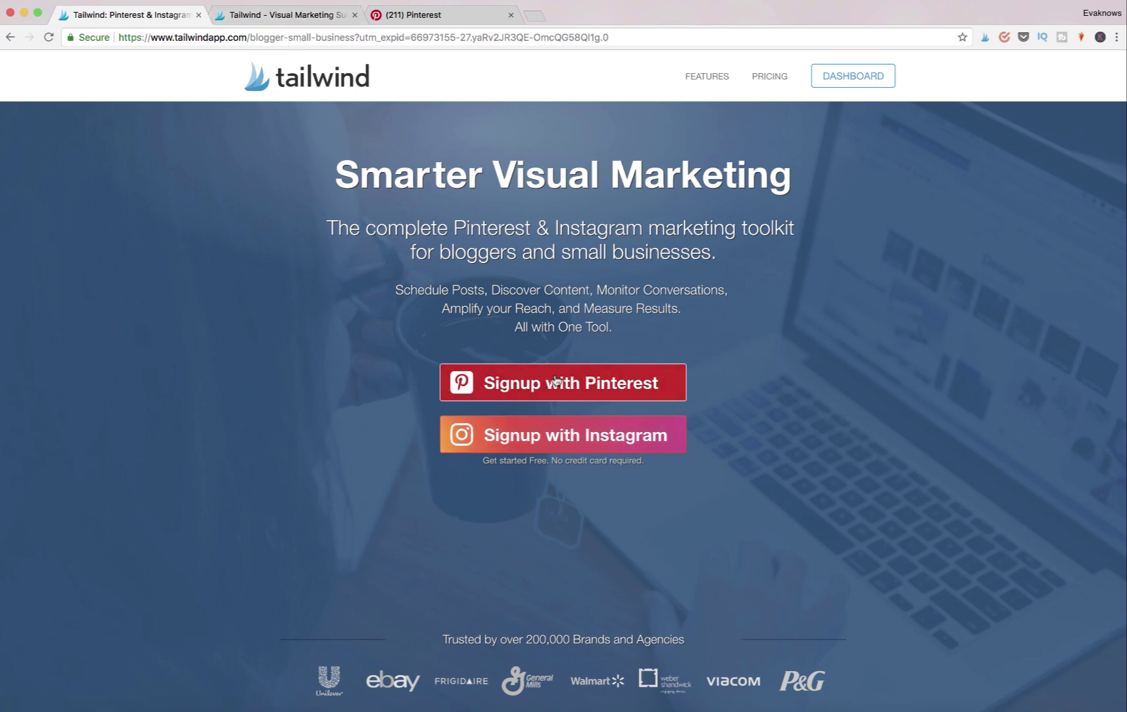
# Step: Open Tailwind's Publisher dashboard in Chrome and examine the time slots in the upcoming pin schedule
pyautogui.click(308, 16)
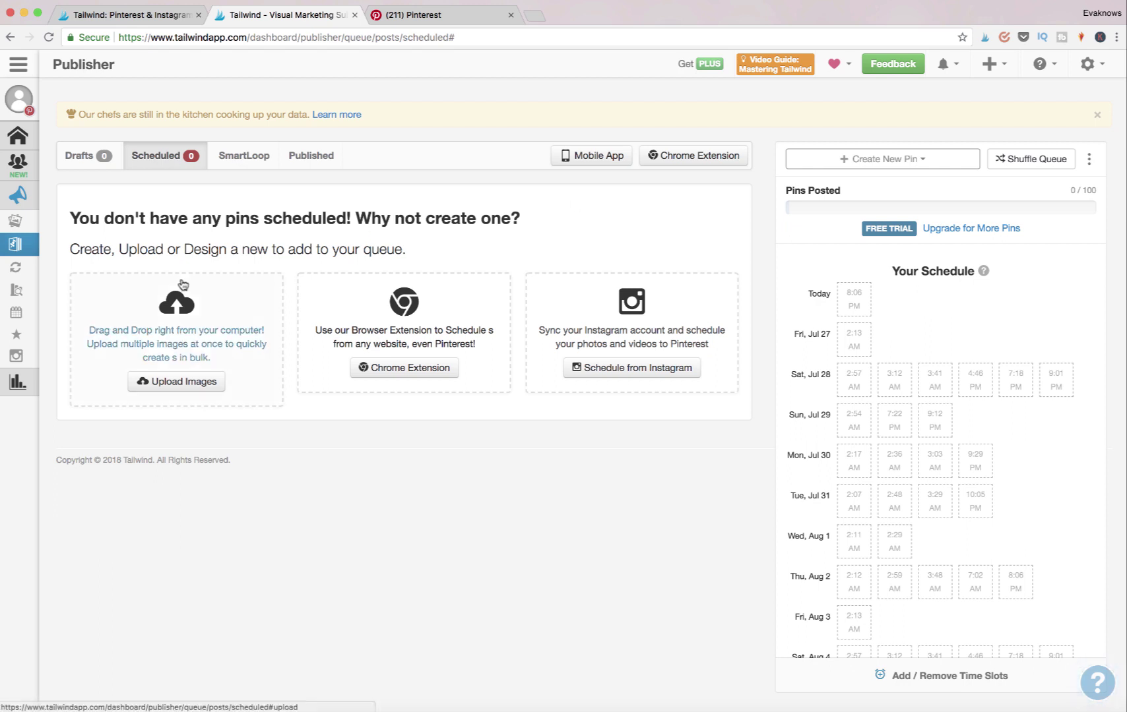
pyautogui.moveTo(29, 247)
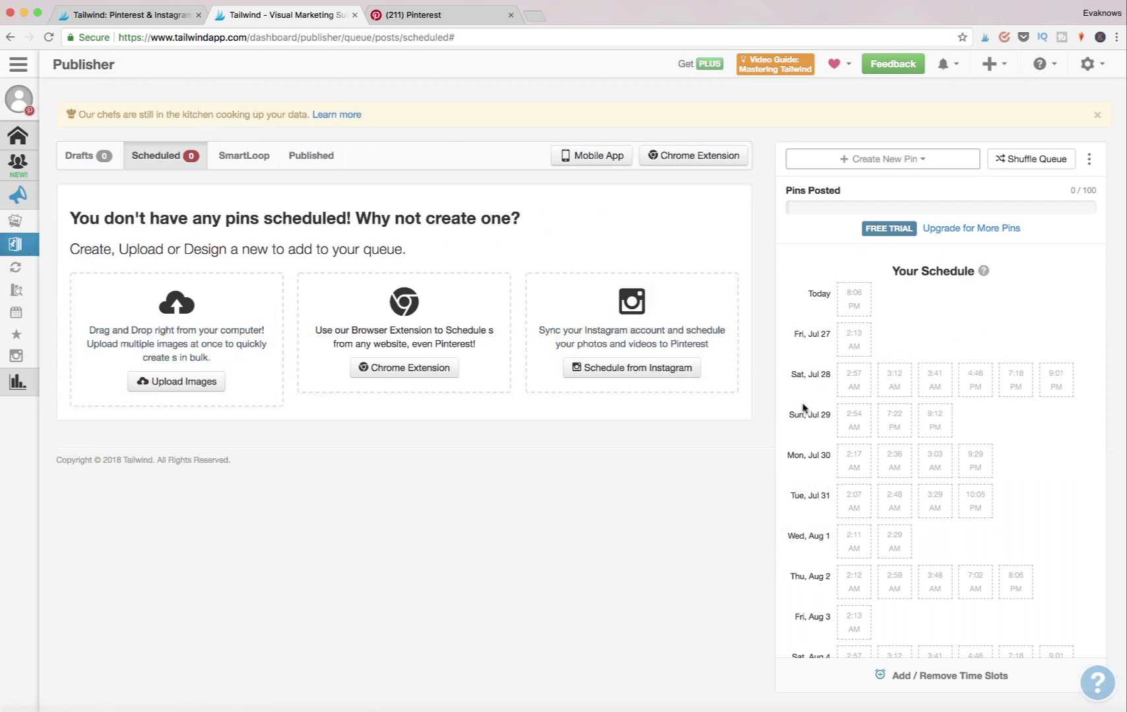
pyautogui.scroll(-3, 948, 313)
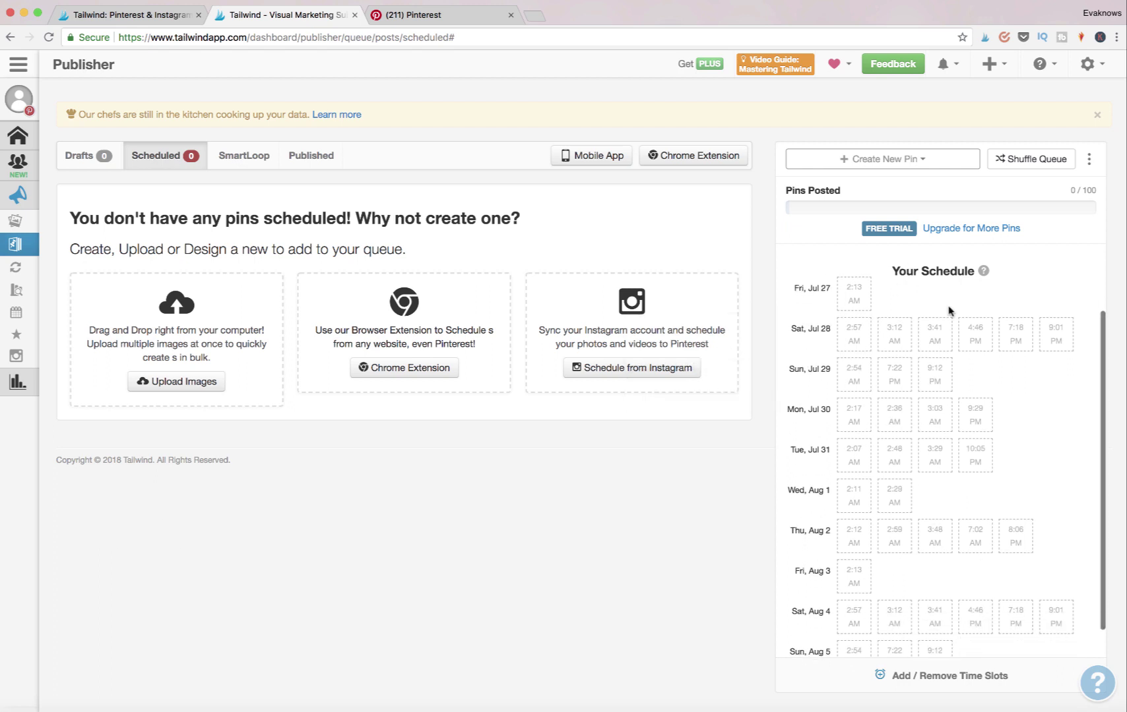
pyautogui.scroll(3, 952, 327)
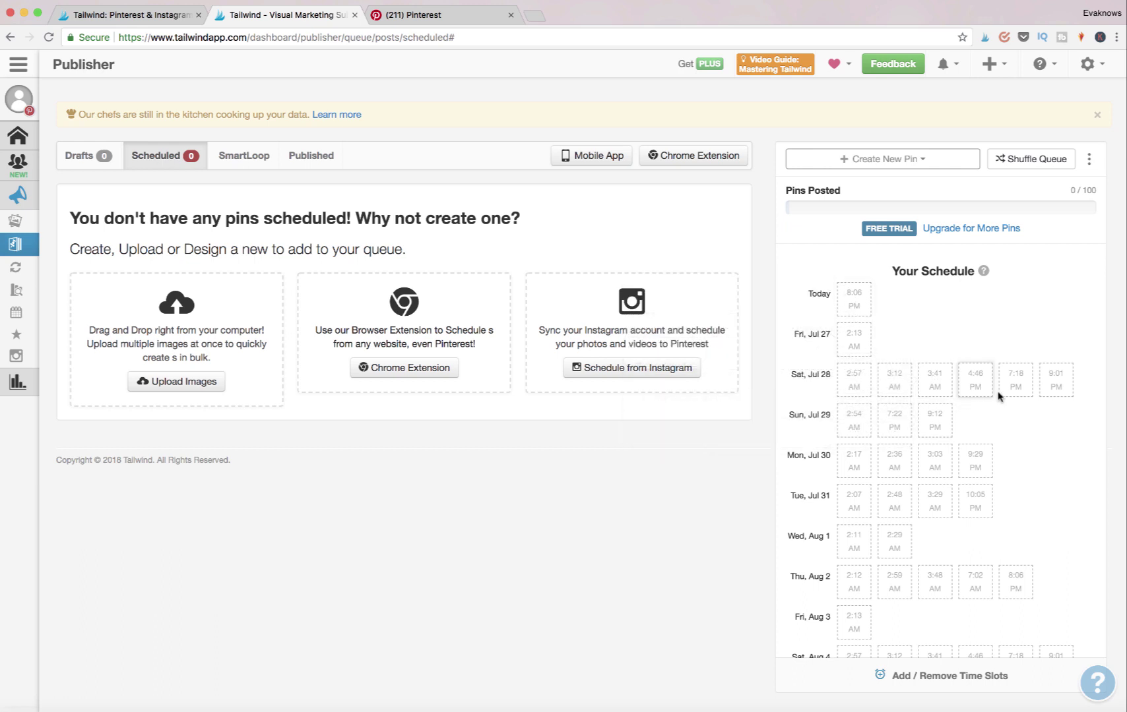
pyautogui.scroll(-1, 851, 457)
pyautogui.scroll(1, 903, 460)
pyautogui.scroll(-5, 911, 522)
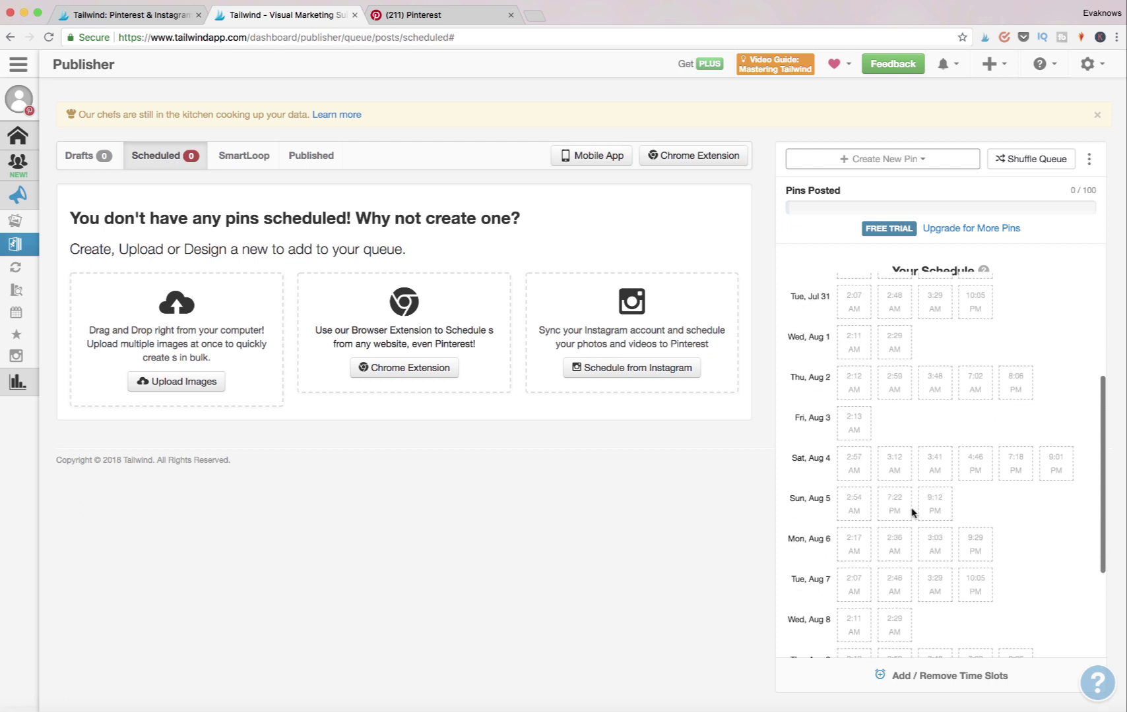
pyautogui.scroll(5, 911, 513)
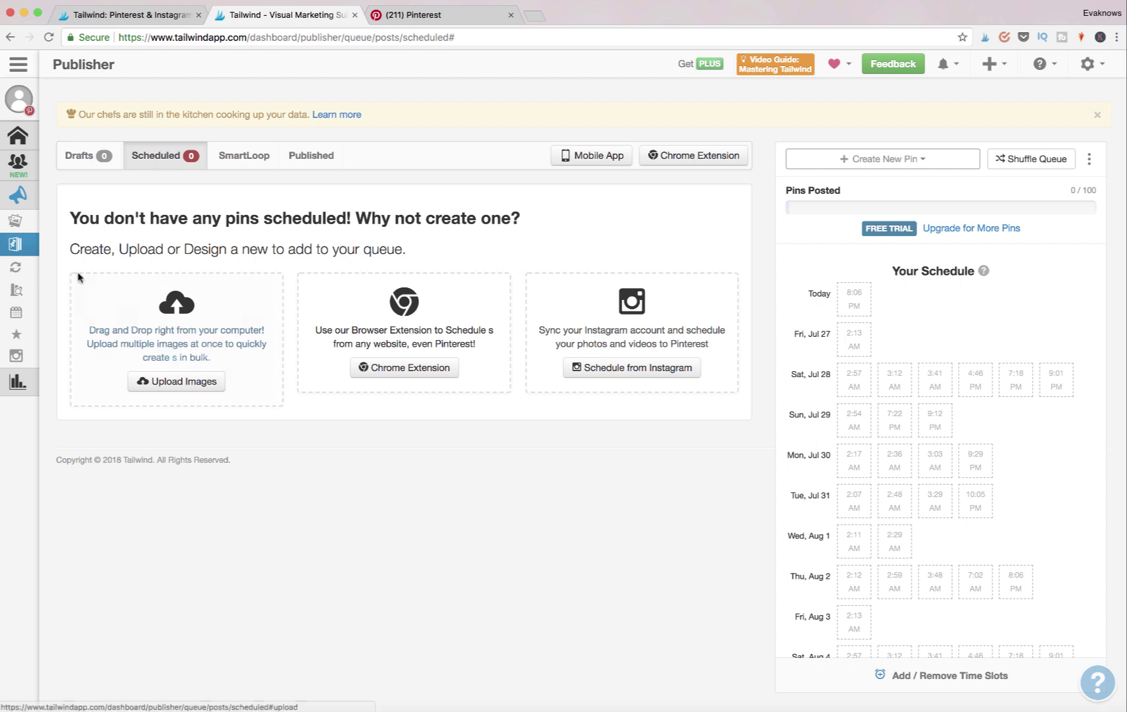
# Step: Open Tailwind's weekly pinning schedule and review the time slots for each day
pyautogui.moveTo(20, 290)
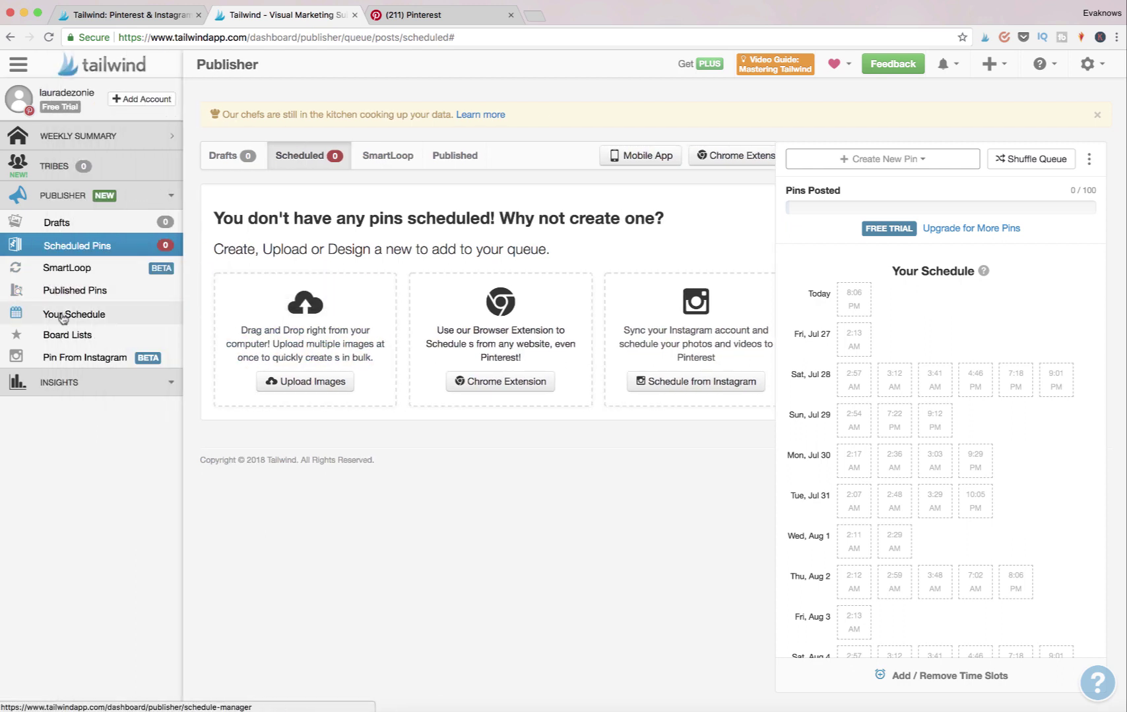
pyautogui.click(53, 320)
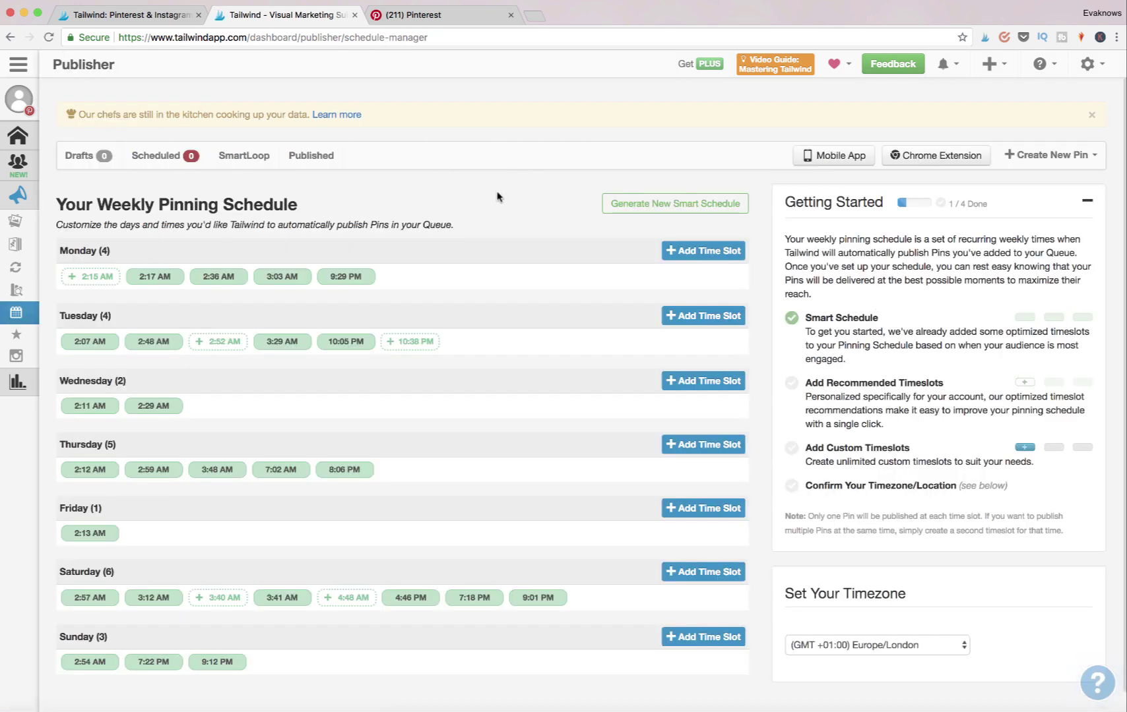
pyautogui.scroll(-2, 501, 194)
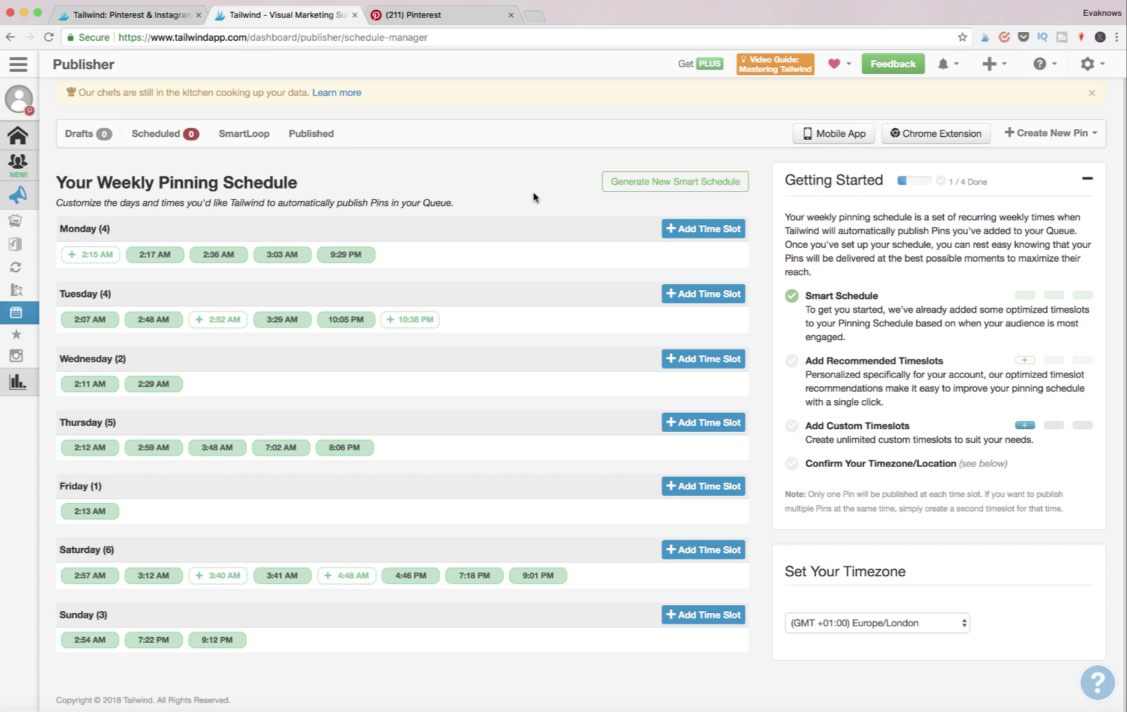
# Step: Generate a new smart schedule that posts 10 times per day, replacing the existing time slots
pyautogui.click(647, 188)
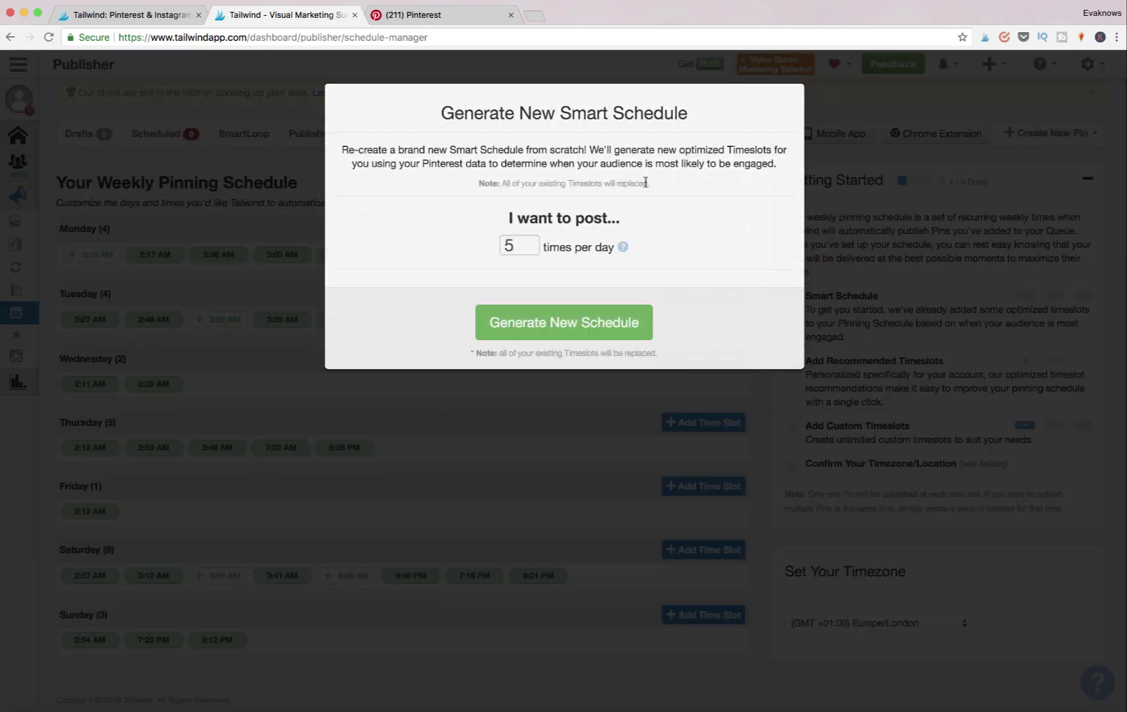
pyautogui.click(530, 250)
pyautogui.click(530, 243)
pyautogui.click(530, 244)
pyautogui.click(531, 244)
pyautogui.click(529, 243)
pyautogui.click(529, 243)
pyautogui.click(530, 244)
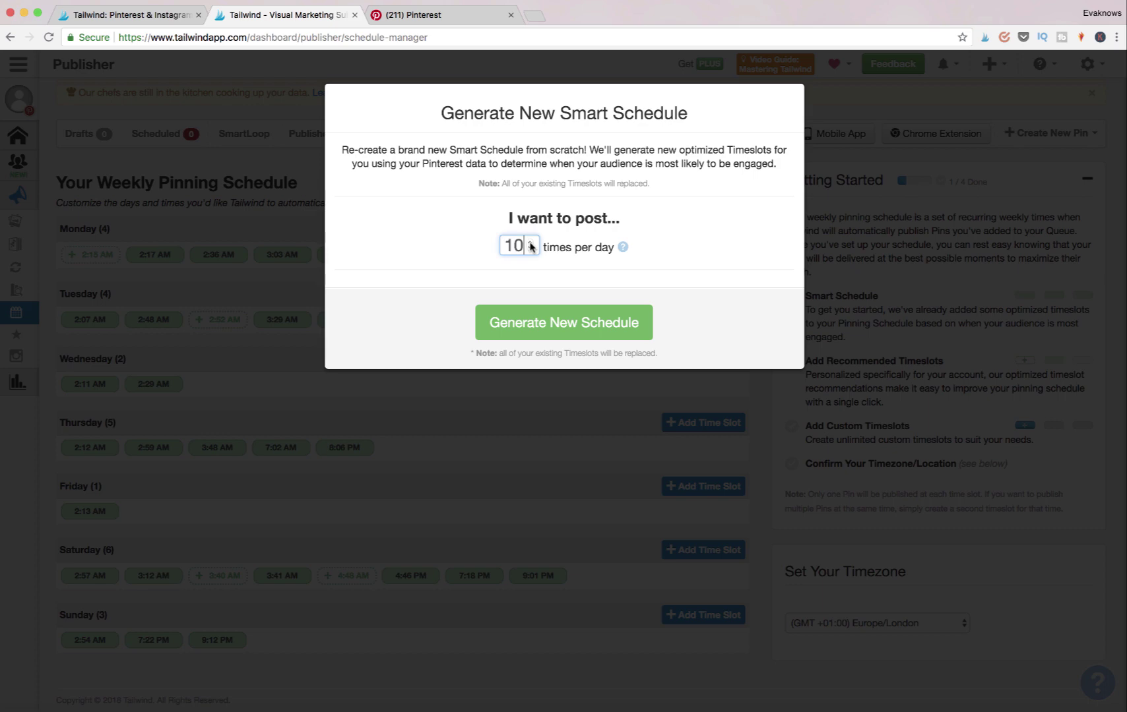
pyautogui.moveTo(564, 349); pyautogui.dragTo(560, 331)
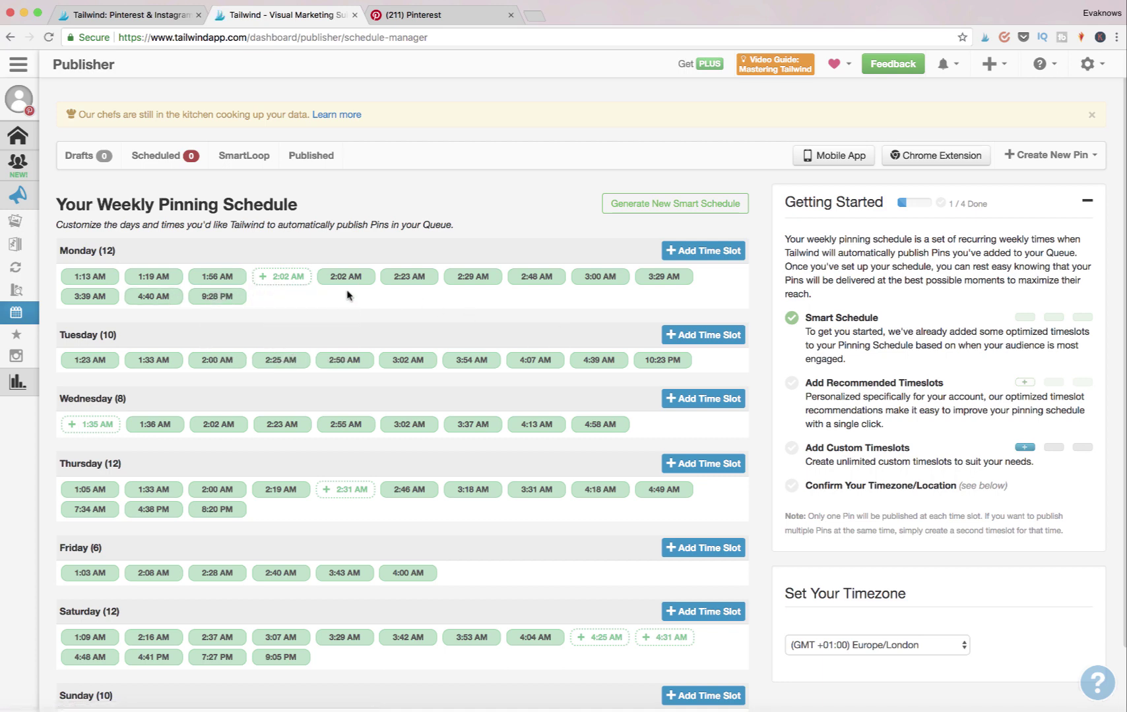
# Step: Add the suggested time slots Monday 2:02 AM, Wednesday 1:35 AM, Thursday 2:31 AM, and Saturday 4:25 AM and 4:31 AM
pyautogui.click(285, 277)
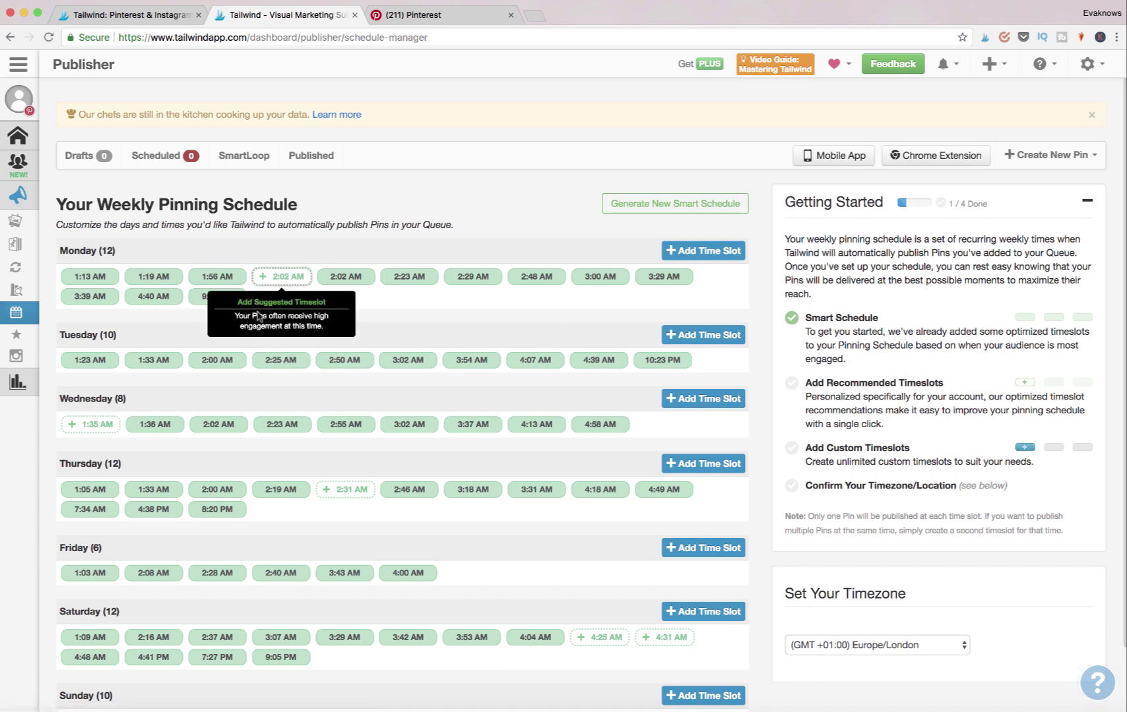
pyautogui.click(108, 426)
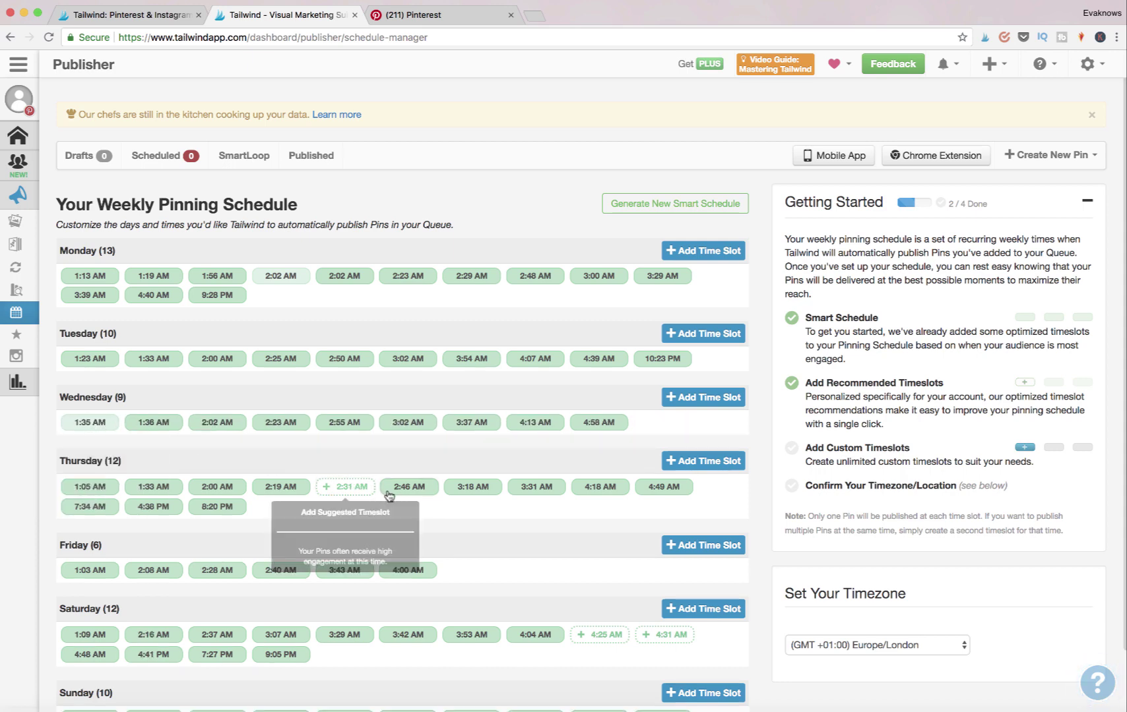
pyautogui.click(350, 488)
pyautogui.scroll(-2, 389, 496)
pyautogui.click(599, 564)
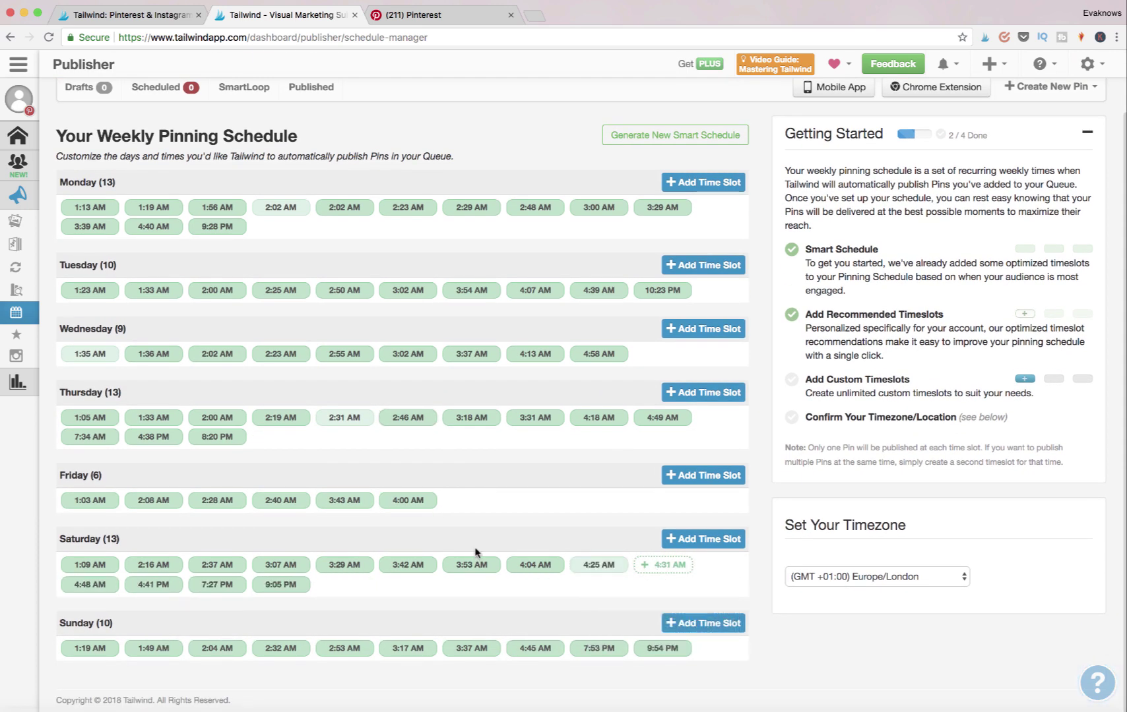
pyautogui.click(663, 562)
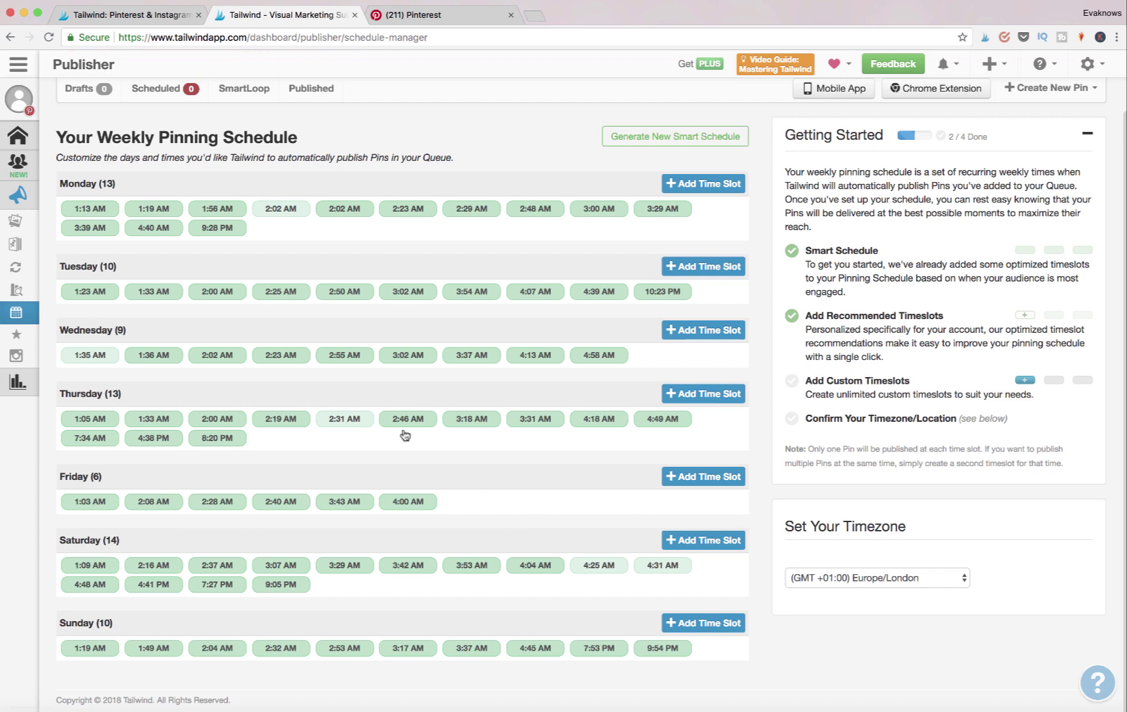
pyautogui.scroll(1, 486, 495)
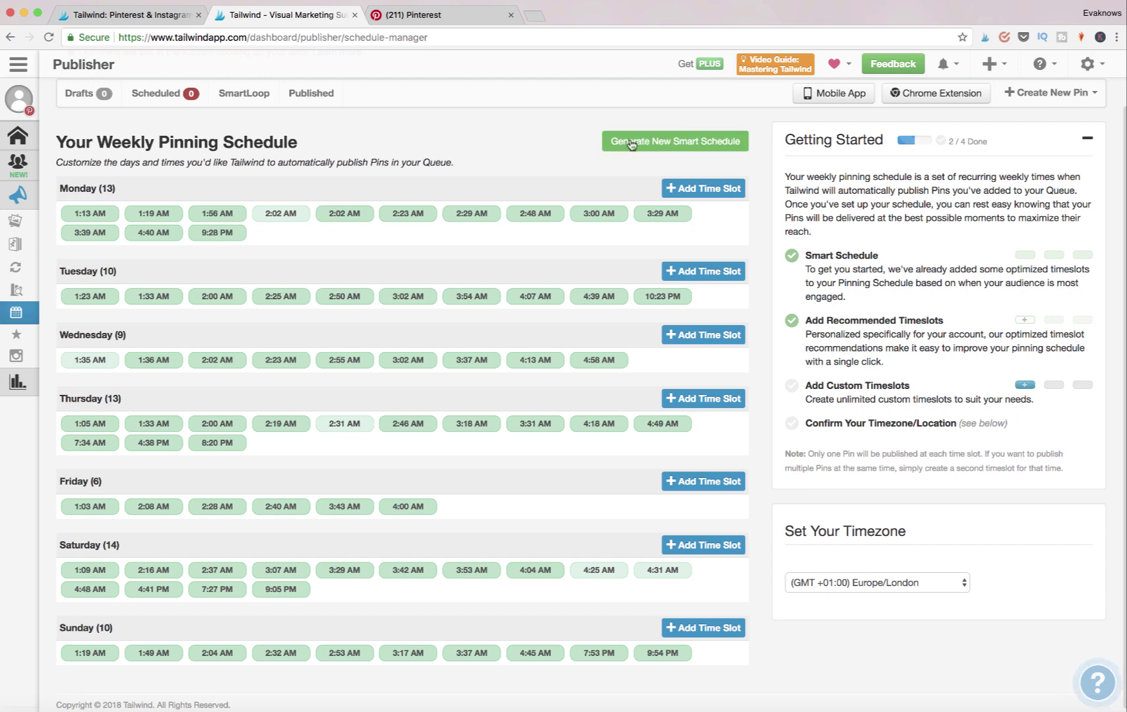
# Step: Open the publisher's drafts and look through the upcoming daily time slots in the schedule
pyautogui.moveTo(45, 254)
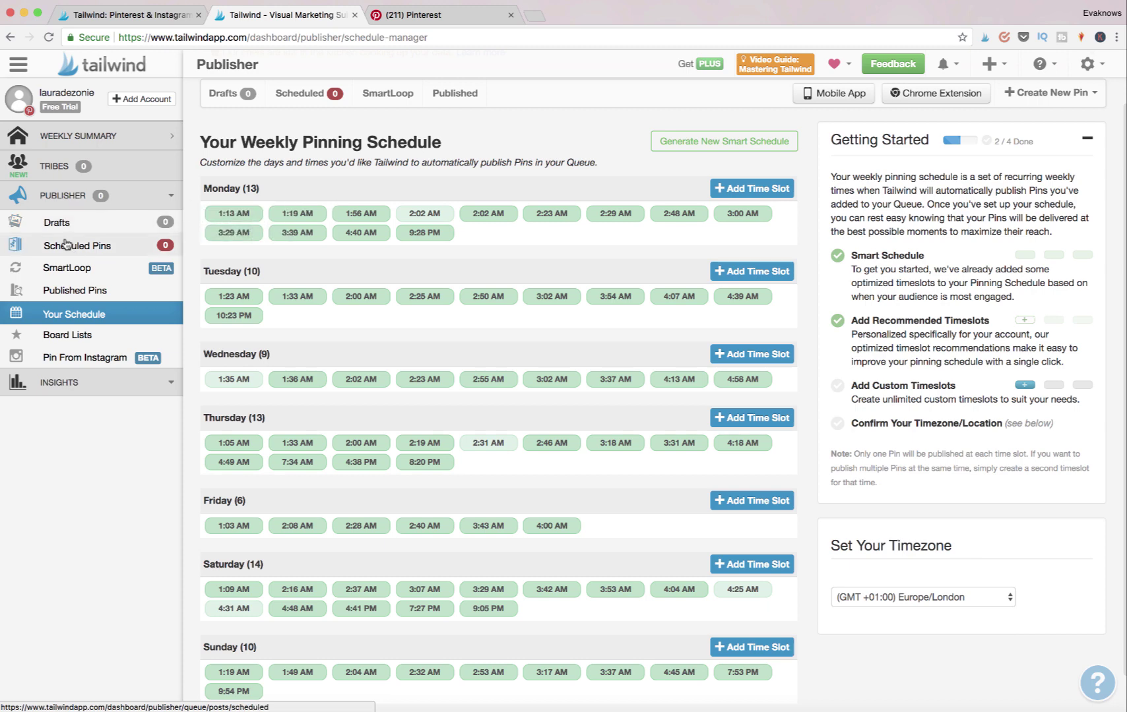
pyautogui.click(68, 226)
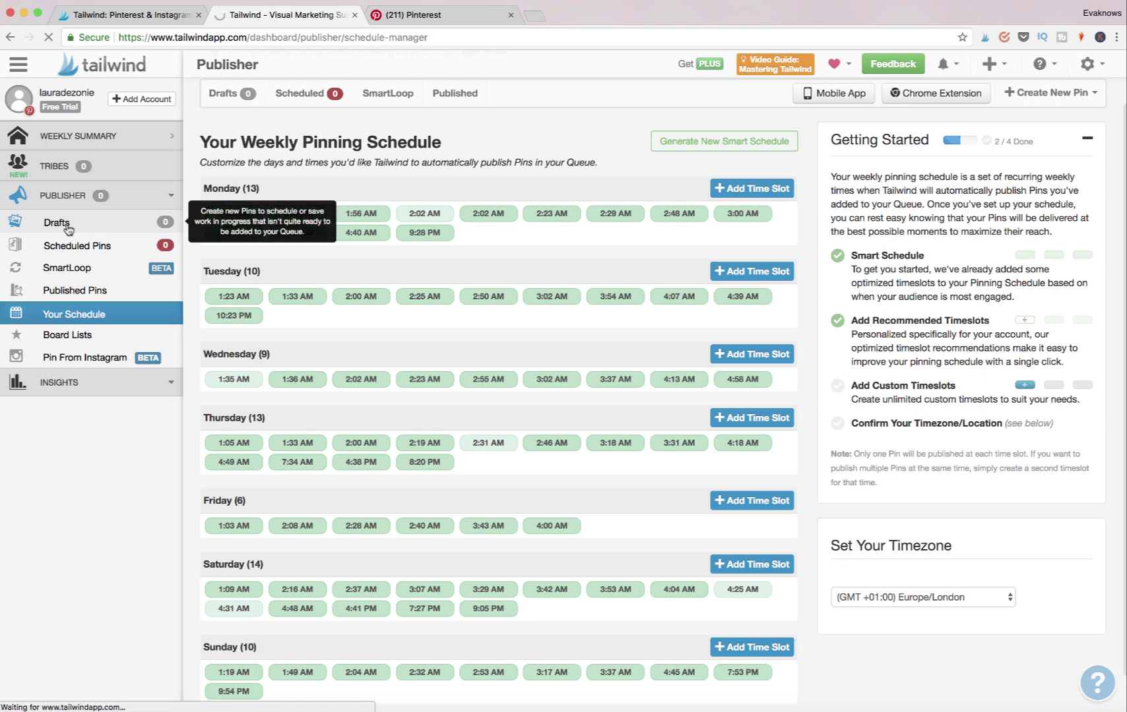
pyautogui.scroll(-2, 910, 389)
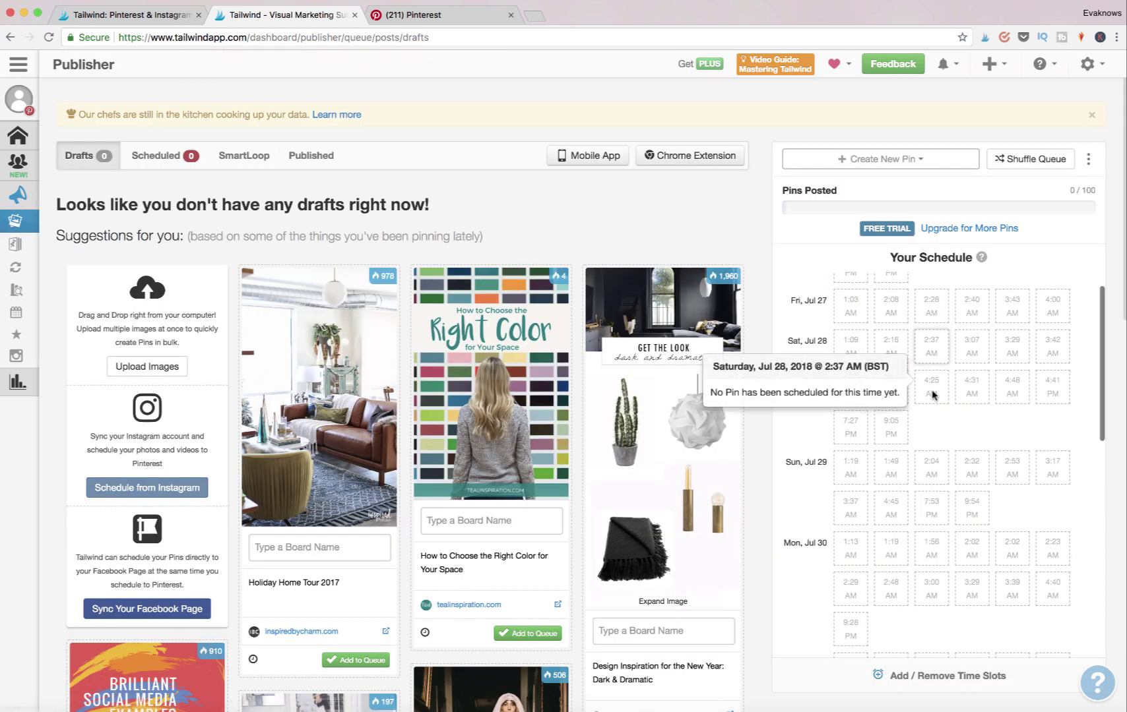
pyautogui.scroll(-1, 867, 515)
pyautogui.scroll(-1, 866, 510)
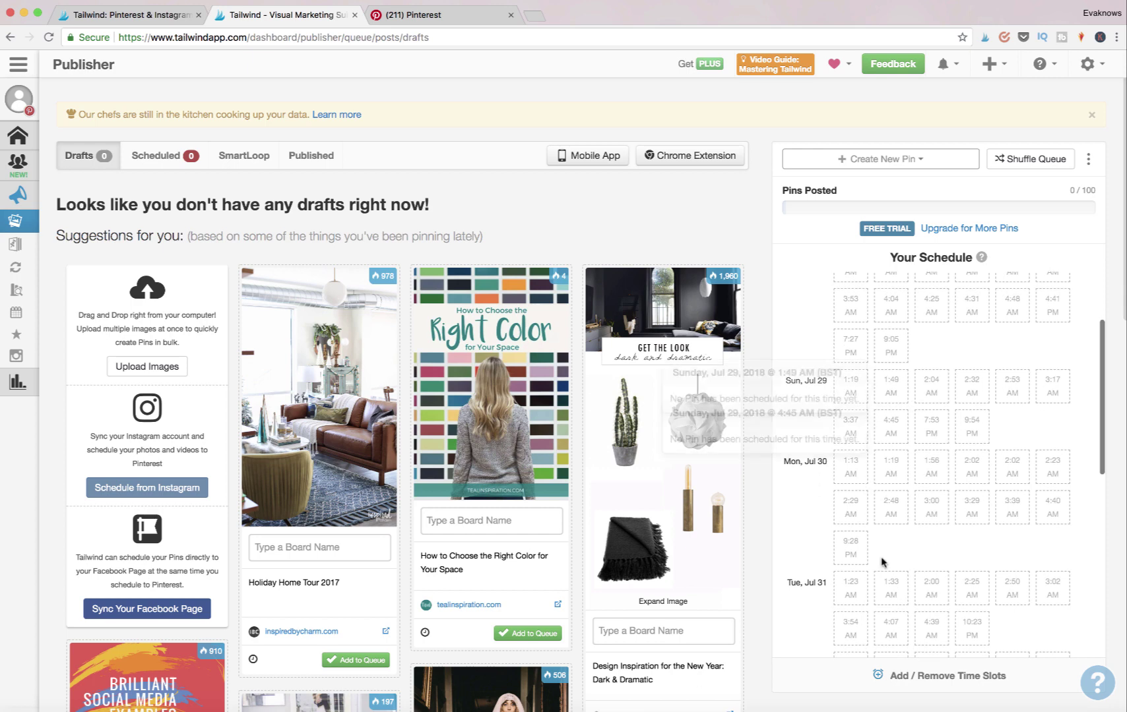
pyautogui.scroll(-1, 878, 498)
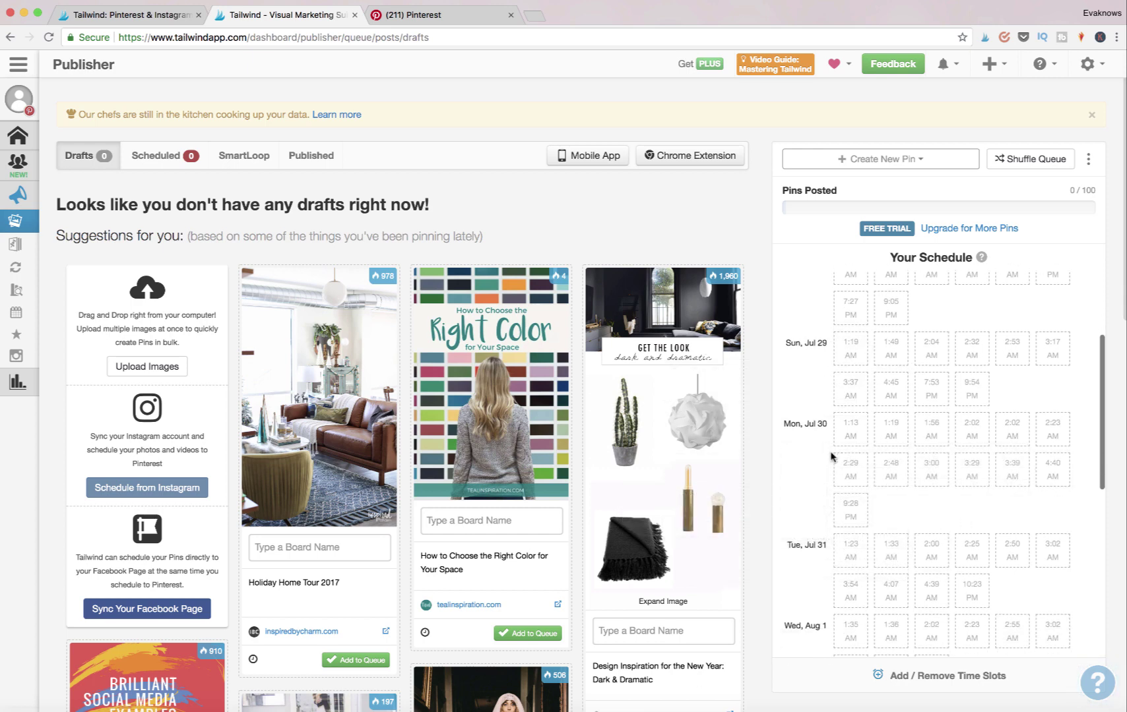
pyautogui.scroll(4, 865, 429)
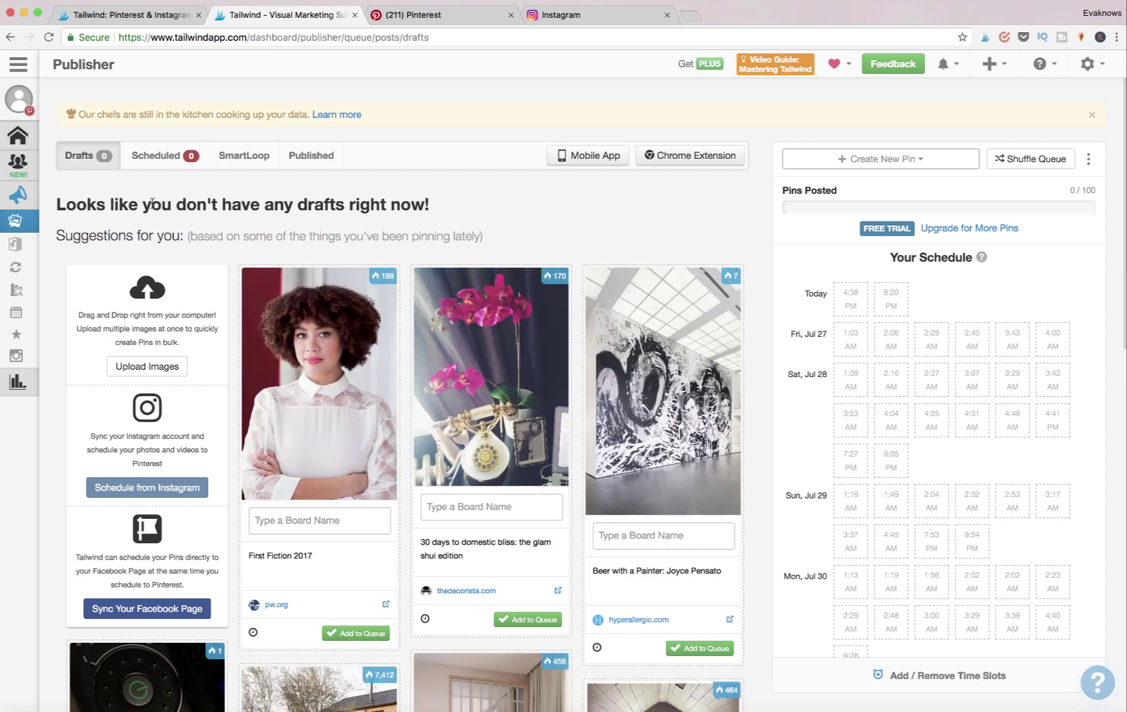
# Step: Add a new Instagram account to Tailwind, authorize its access, and choose Android as the mobile device
pyautogui.moveTo(142, 102)
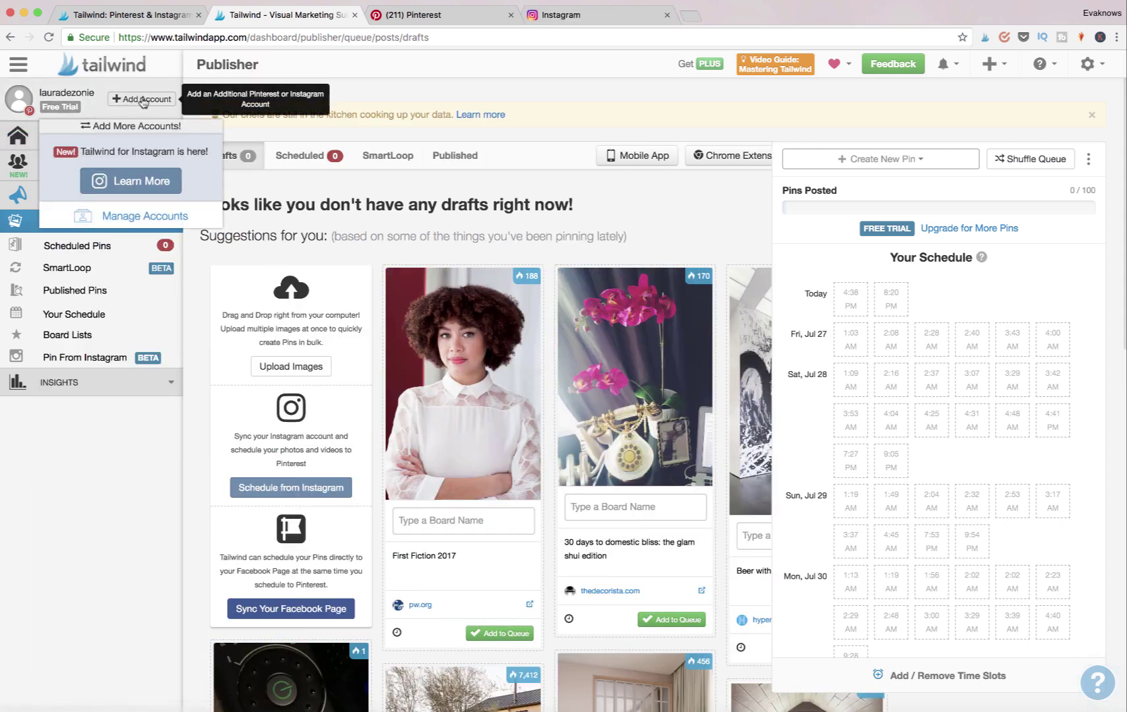
pyautogui.click(143, 217)
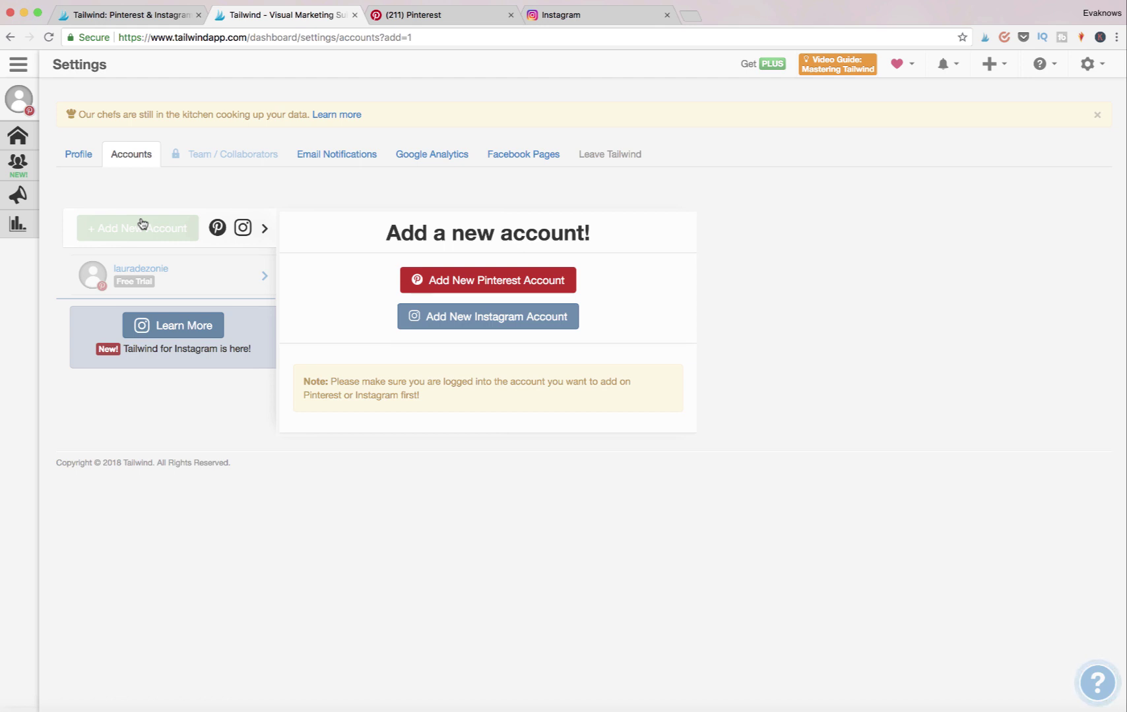
pyautogui.click(481, 319)
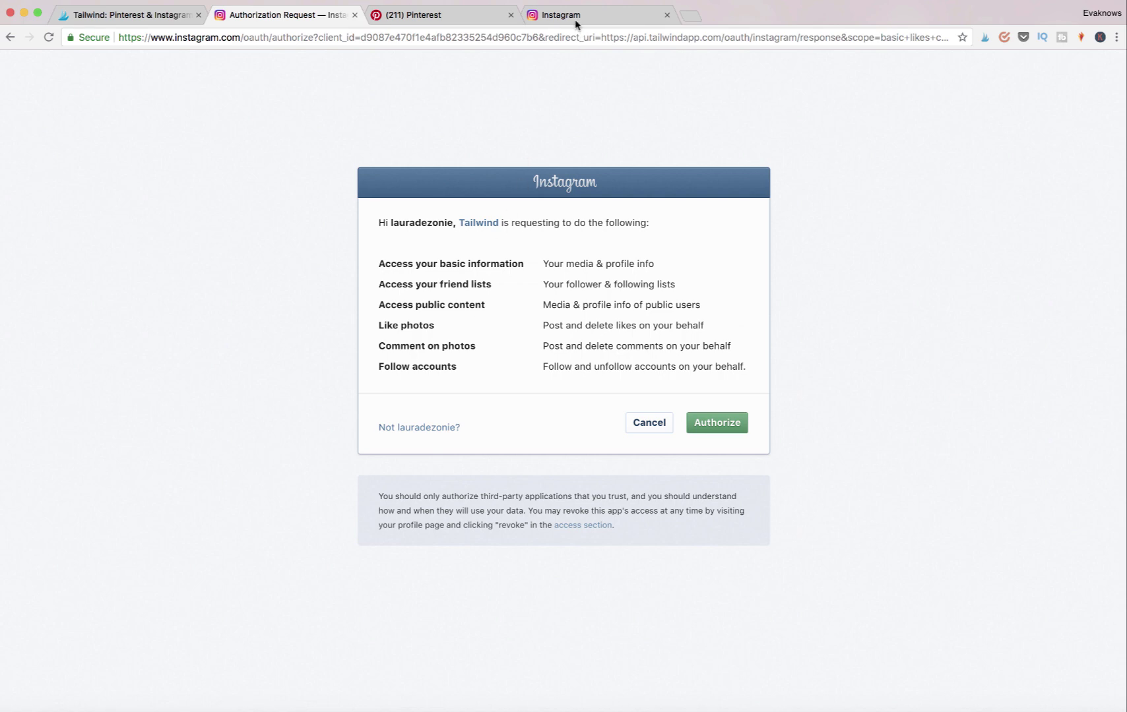
pyautogui.click(729, 430)
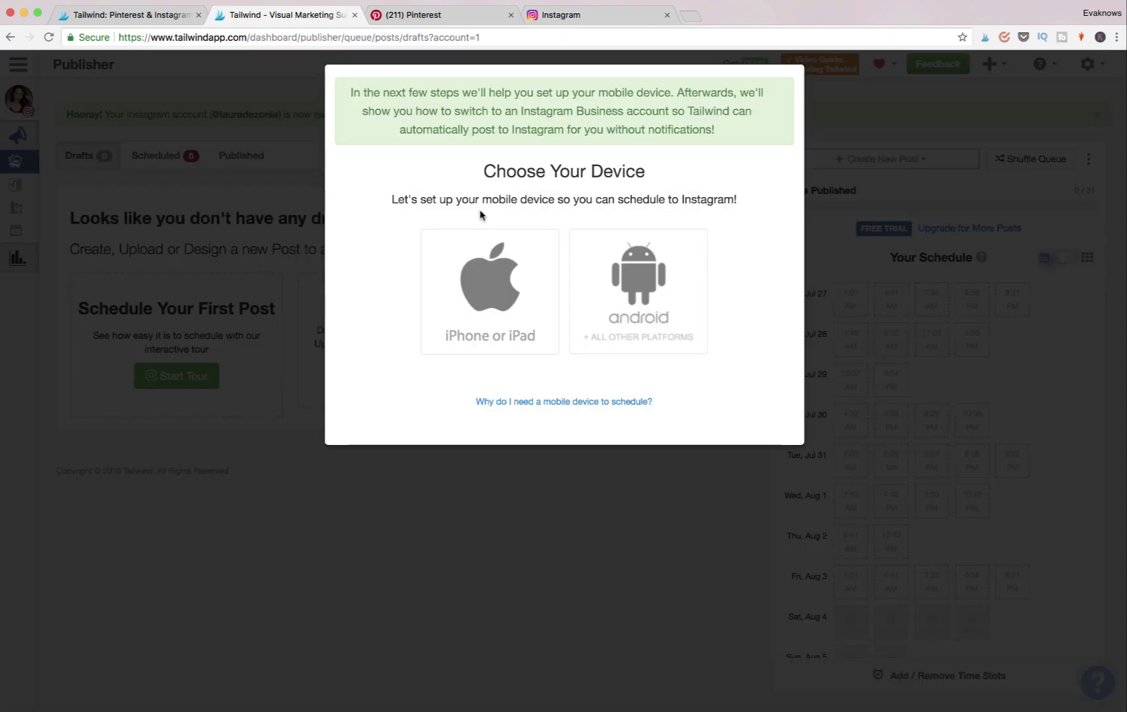
pyautogui.click(650, 277)
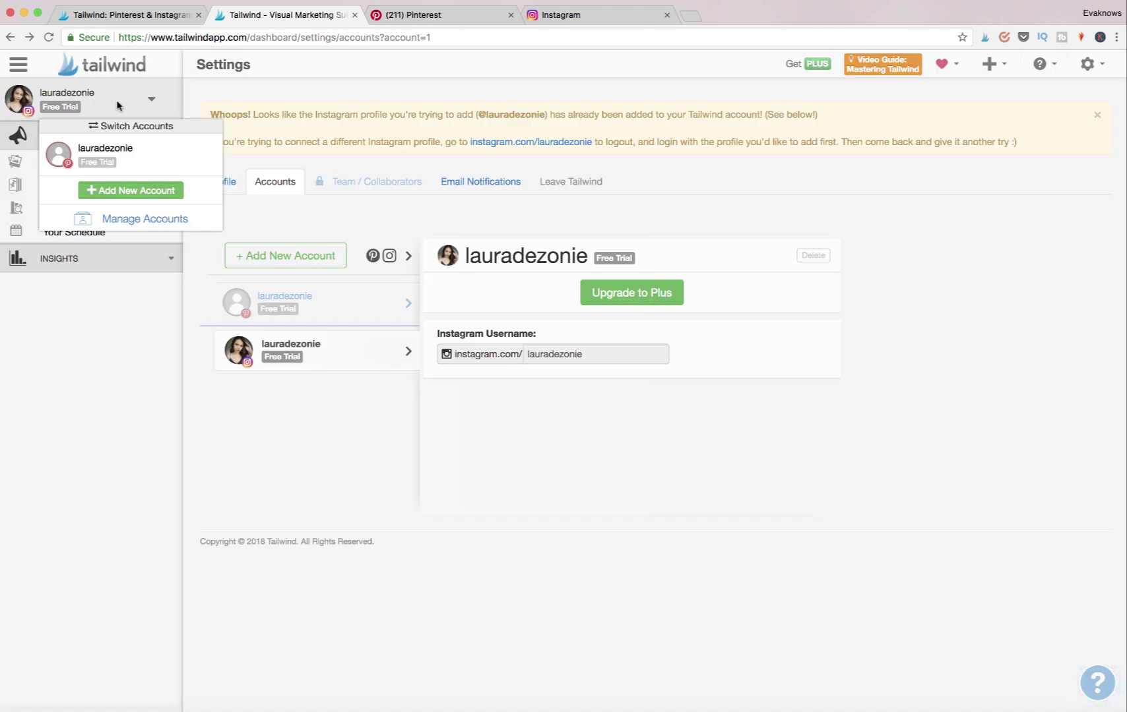
# Step: Switch back to the Pinterest account and open the publisher's scheduled pins queue
pyautogui.click(129, 161)
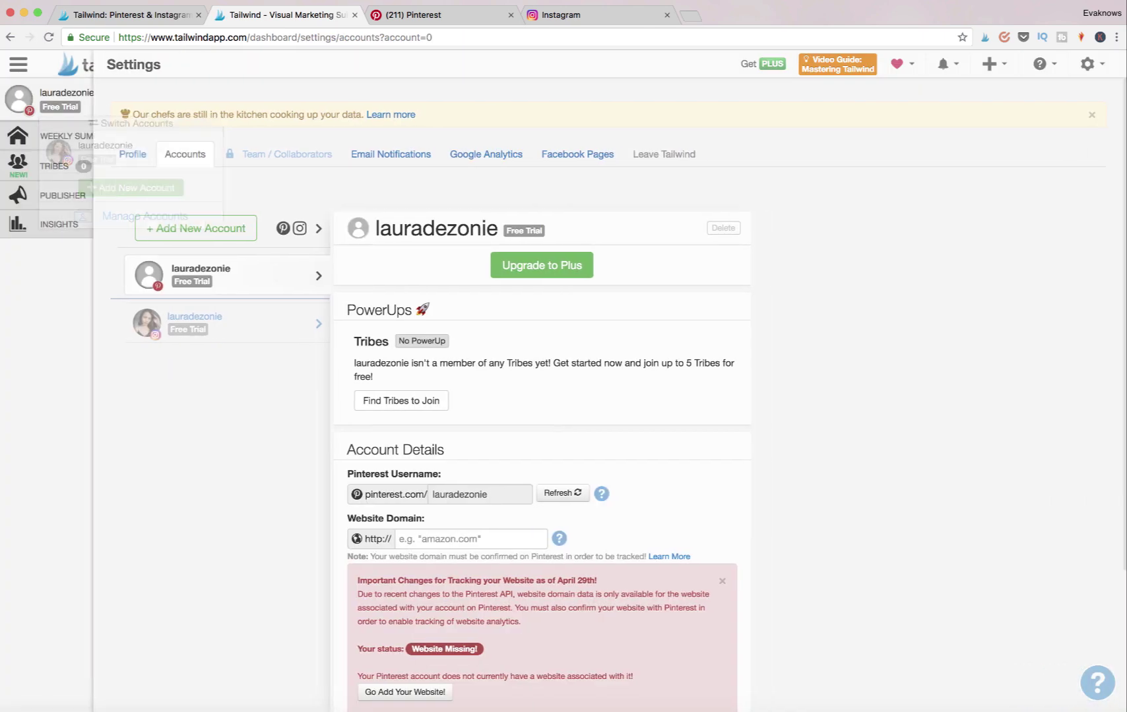
pyautogui.click(51, 199)
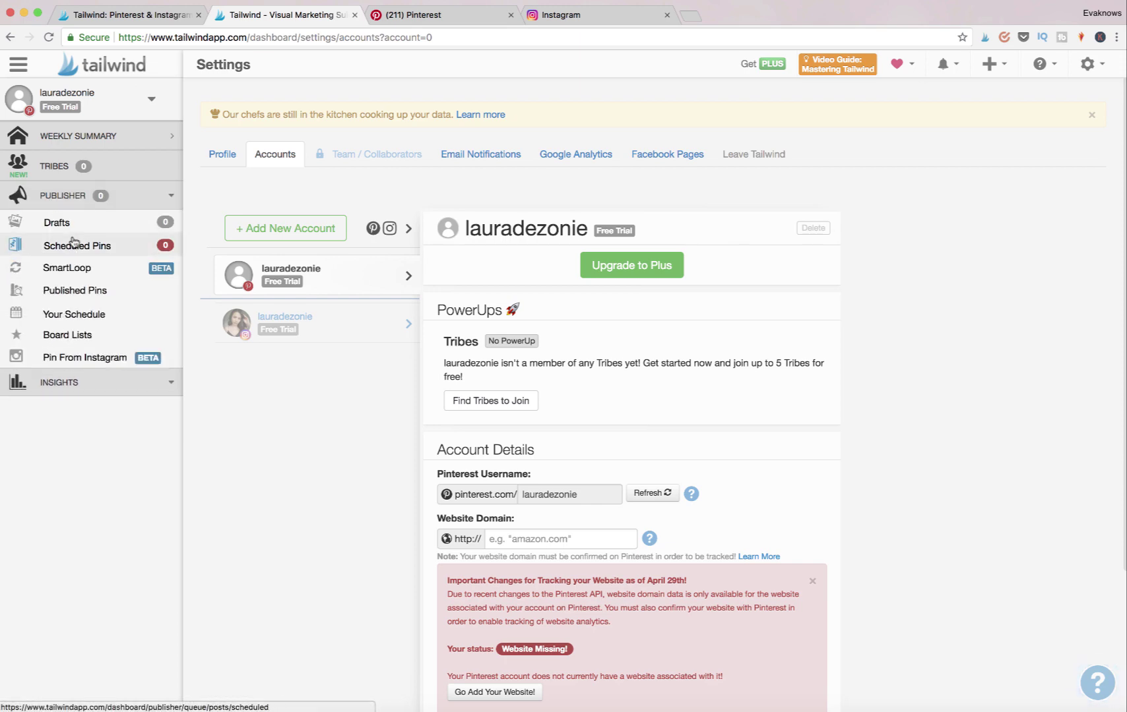
pyautogui.click(73, 222)
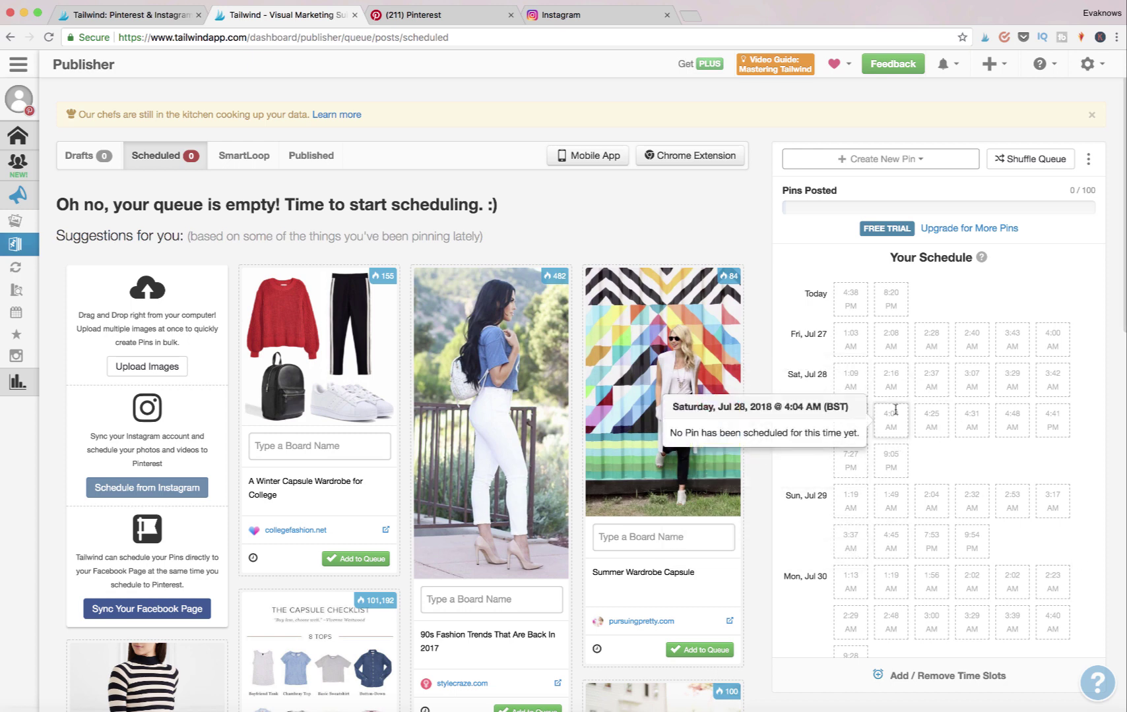
pyautogui.click(145, 98)
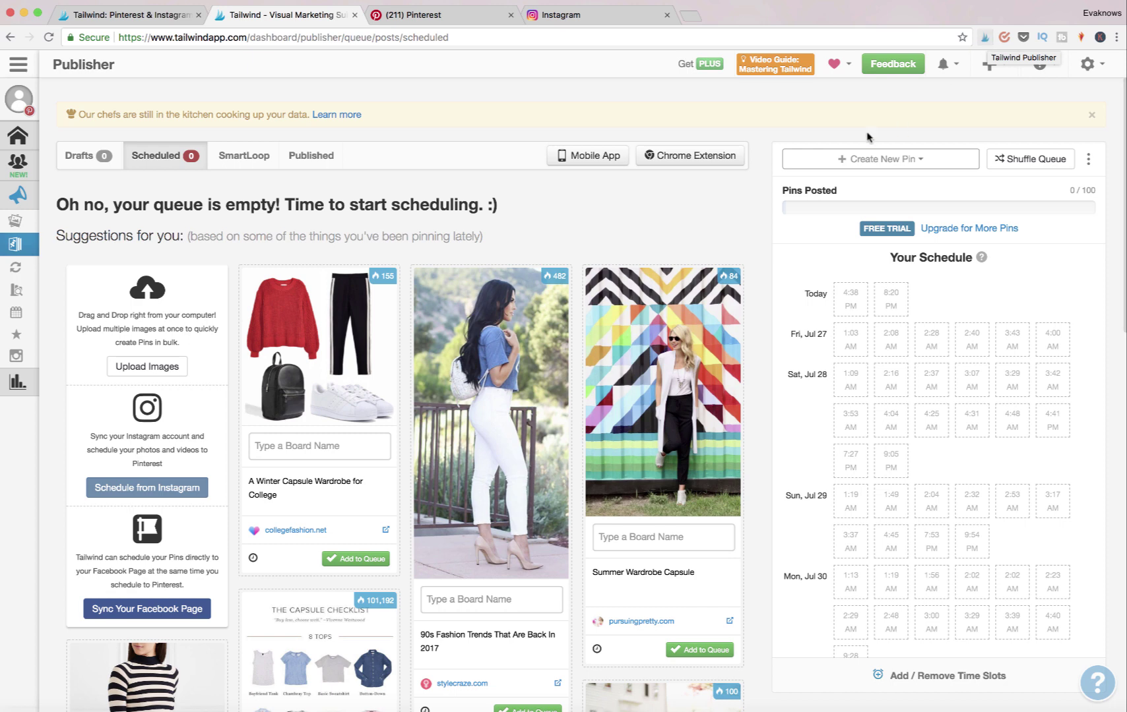
# Step: Review the upcoming time slots in the schedule beside the scheduled pins queue
pyautogui.scroll(-1, 858, 487)
pyautogui.scroll(-15, 857, 487)
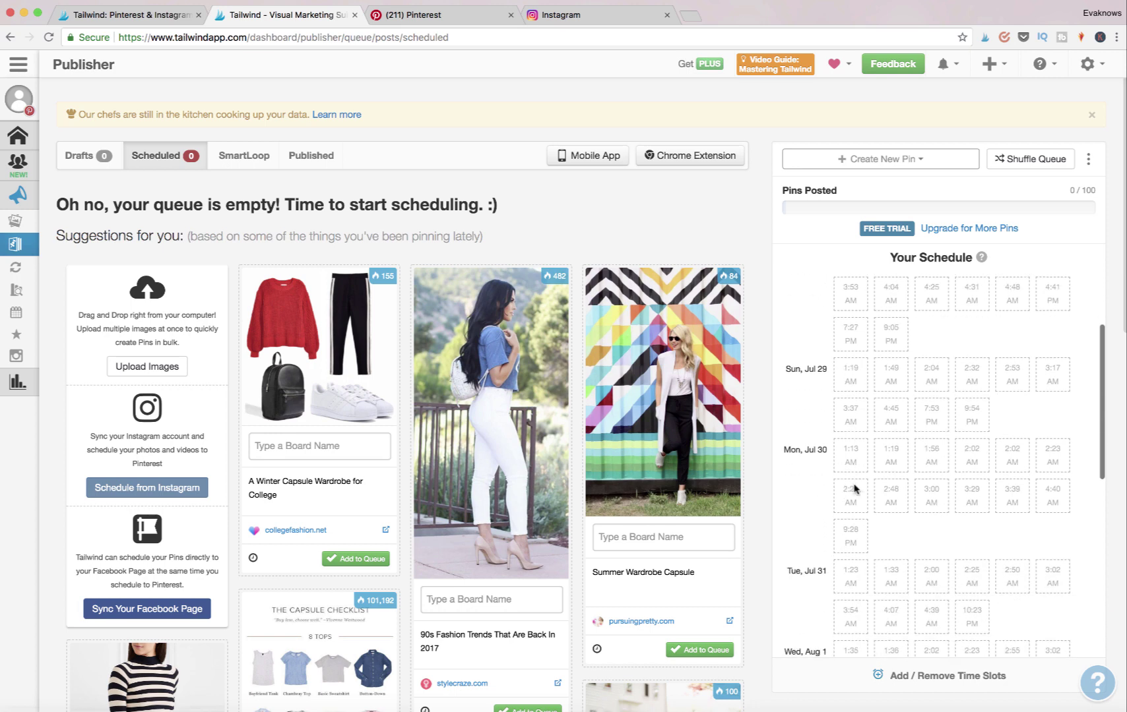
pyautogui.scroll(15, 857, 486)
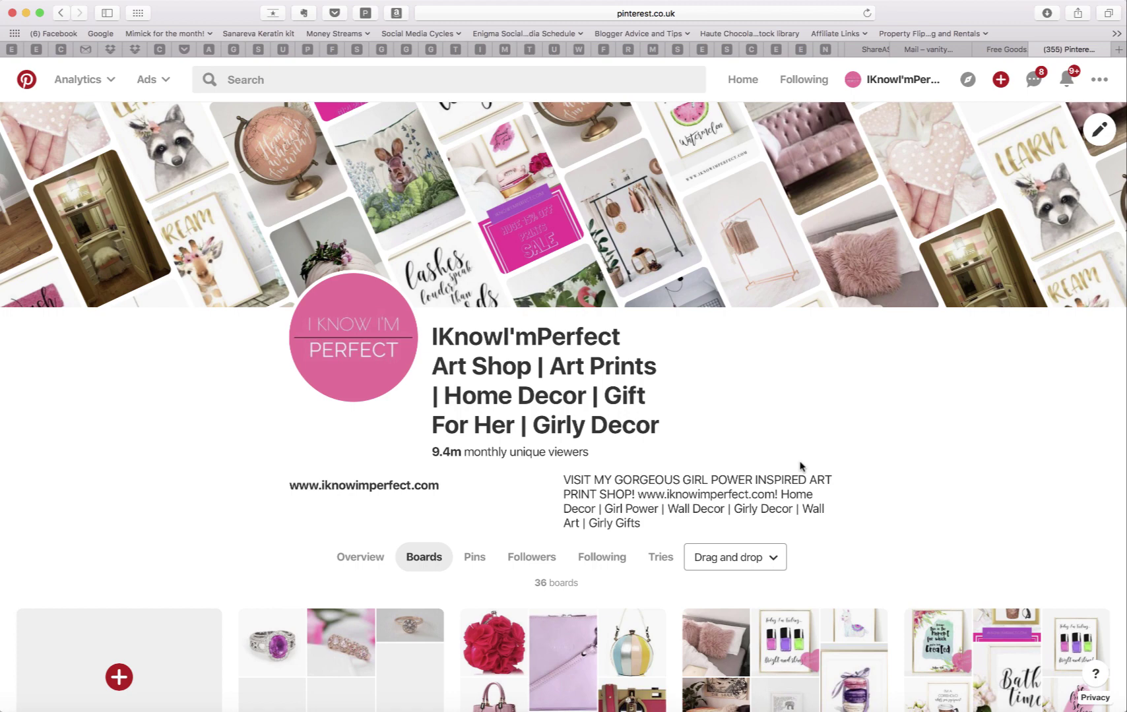
# Step: Look over the header and boards on the IKnowI'mPerfect Pinterest profile in Safari
pyautogui.scroll(-1, 890, 484)
pyautogui.scroll(1, 890, 483)
pyautogui.scroll(-7, 892, 485)
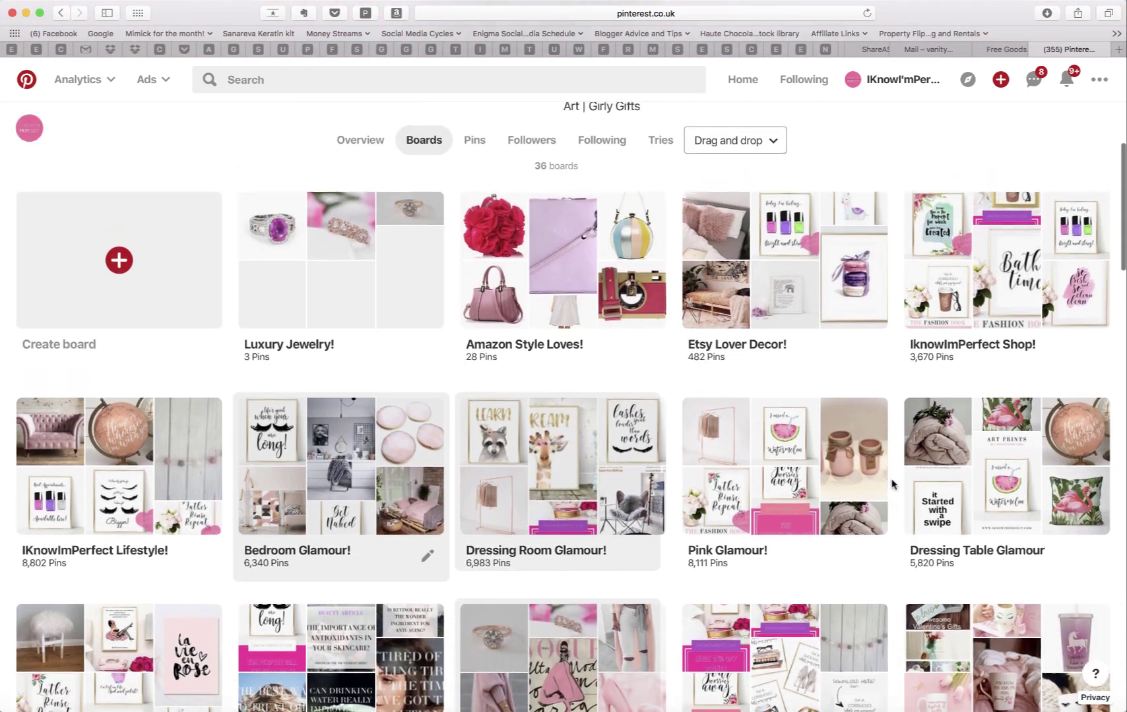
pyautogui.scroll(7, 891, 485)
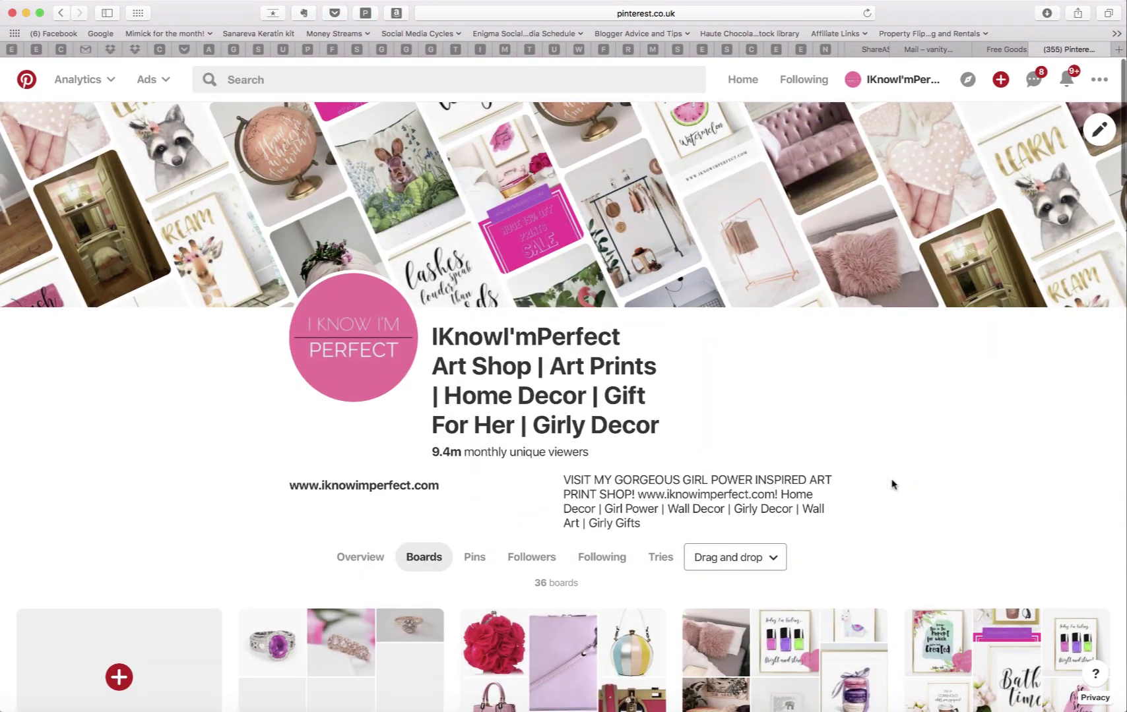